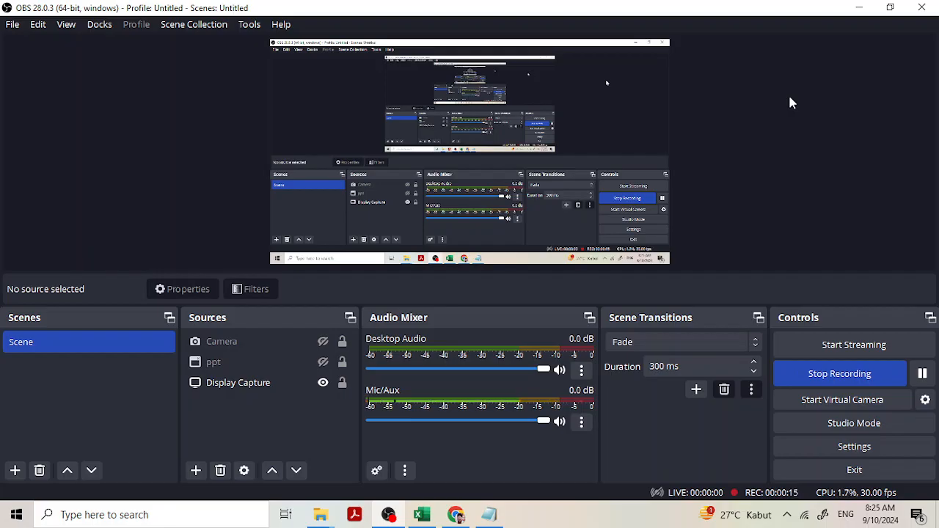
- Try to play the desktop video cyclone2.avi in the default media player
left_click(859, 7)
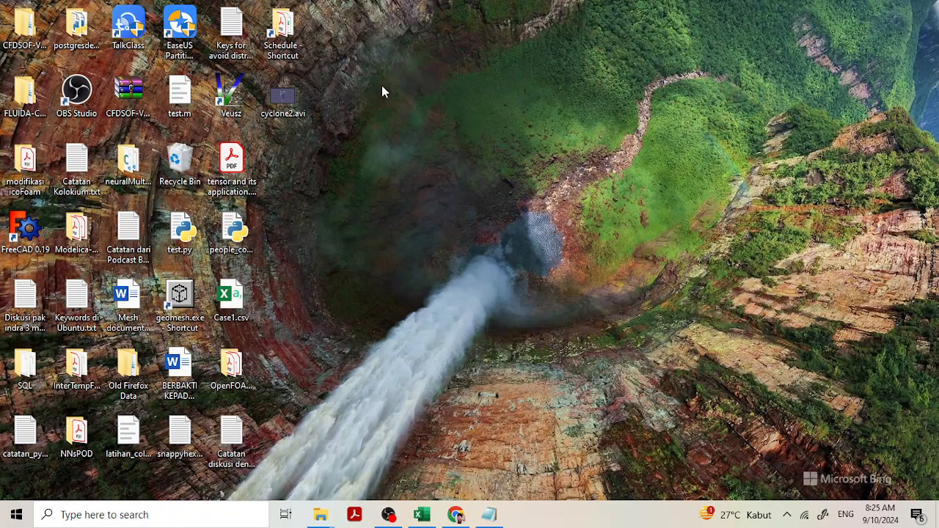
double_click(282, 96)
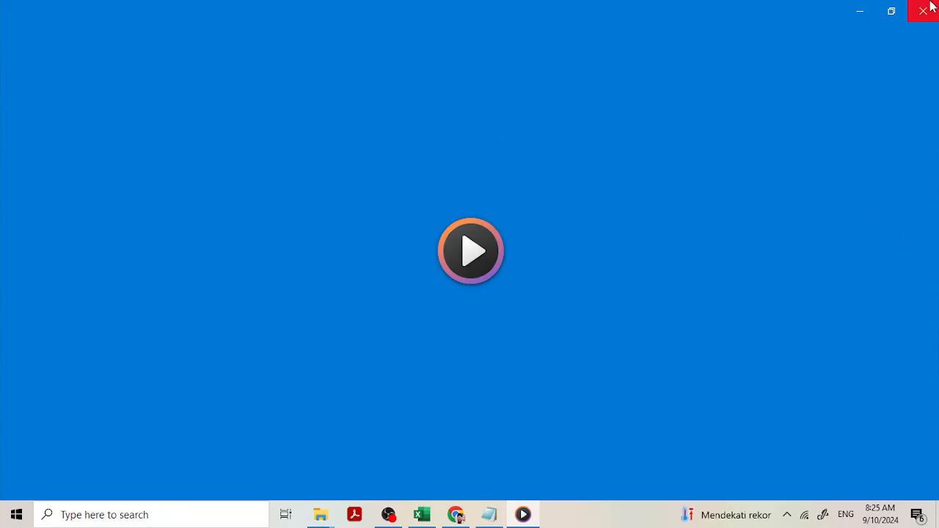
left_click(923, 10)
right_click(297, 94)
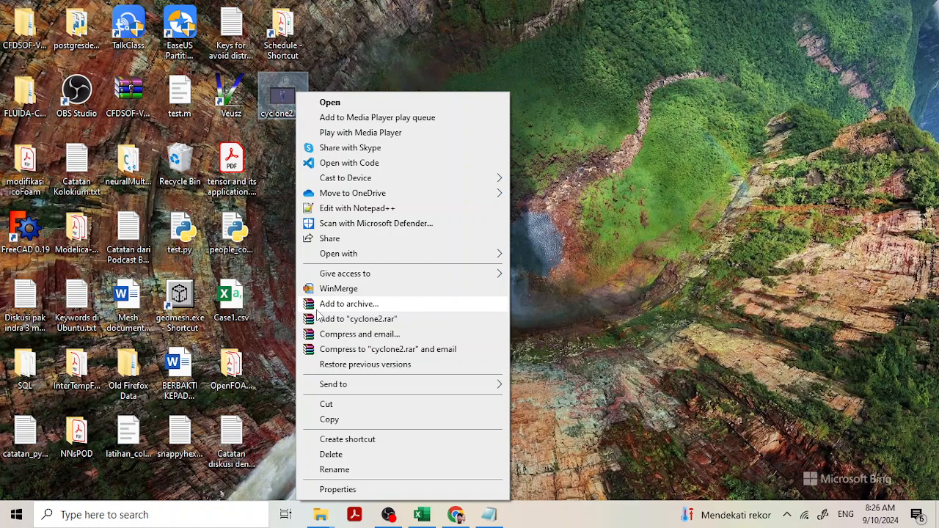
left_click(632, 176)
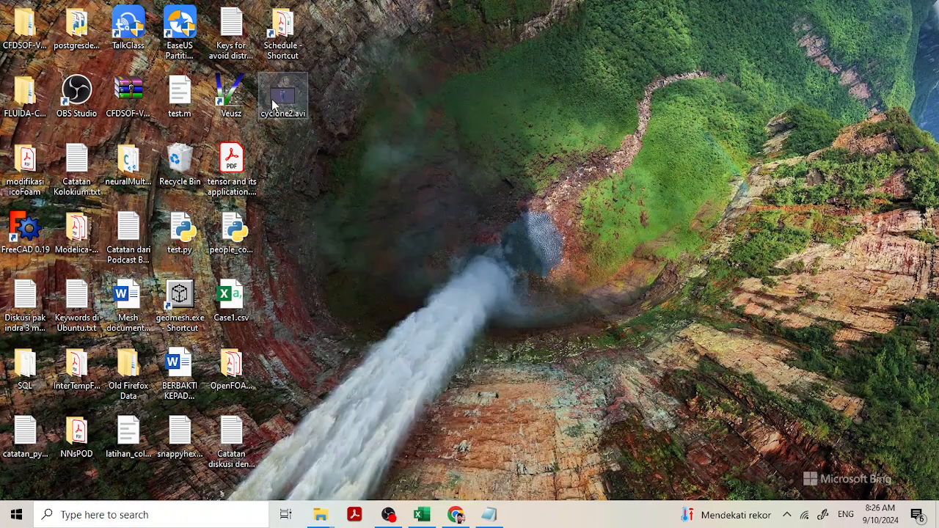
right_click(294, 92)
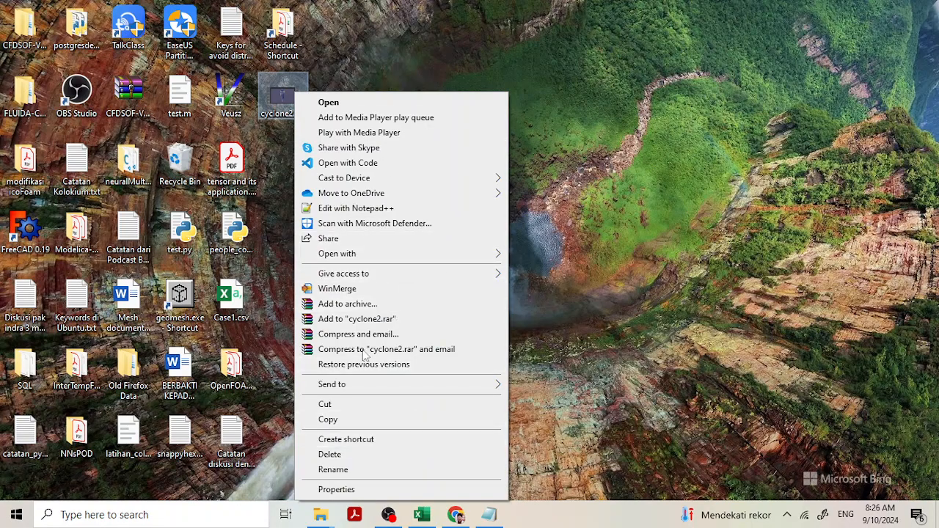
left_click(401, 245)
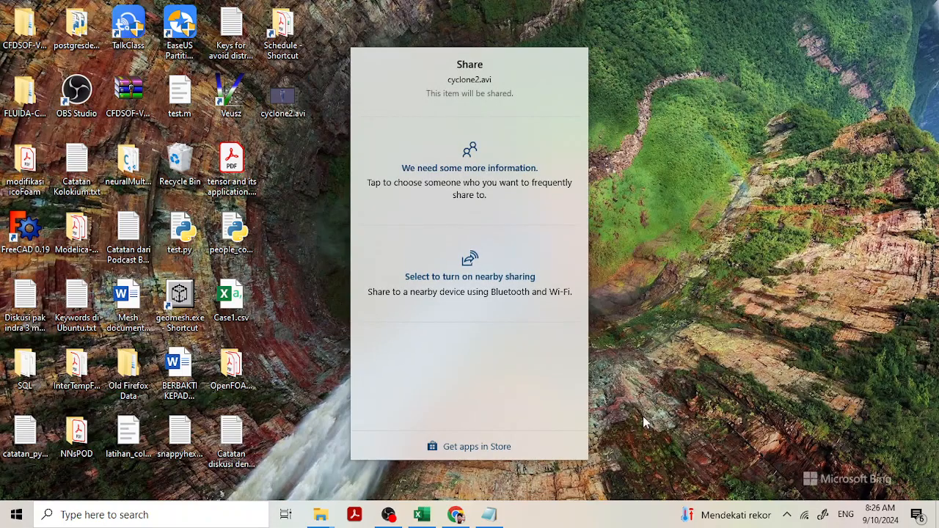
left_click(671, 68)
- Watch the desktop video cyclone2.avi maximized in Windows Media Player, then close the player
right_click(282, 94)
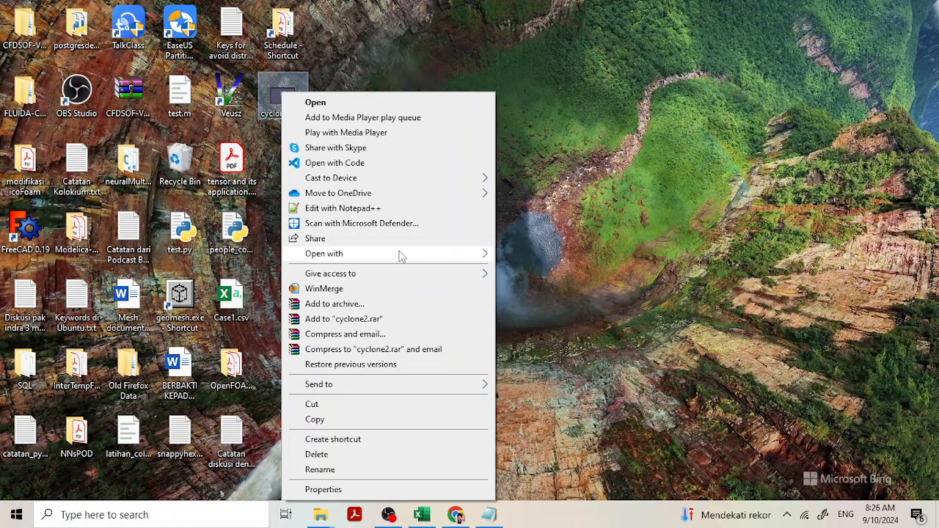
mouse_move(398, 254)
left_click(609, 331)
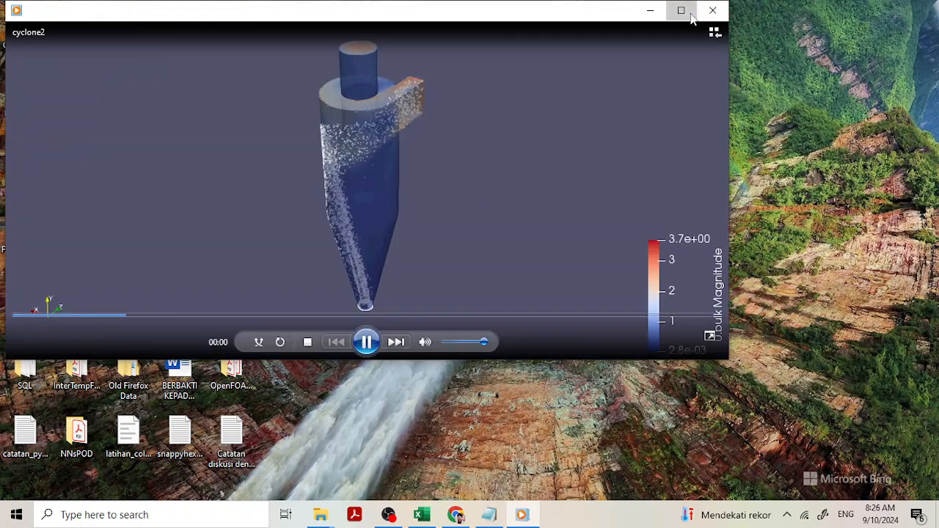
left_click(681, 10)
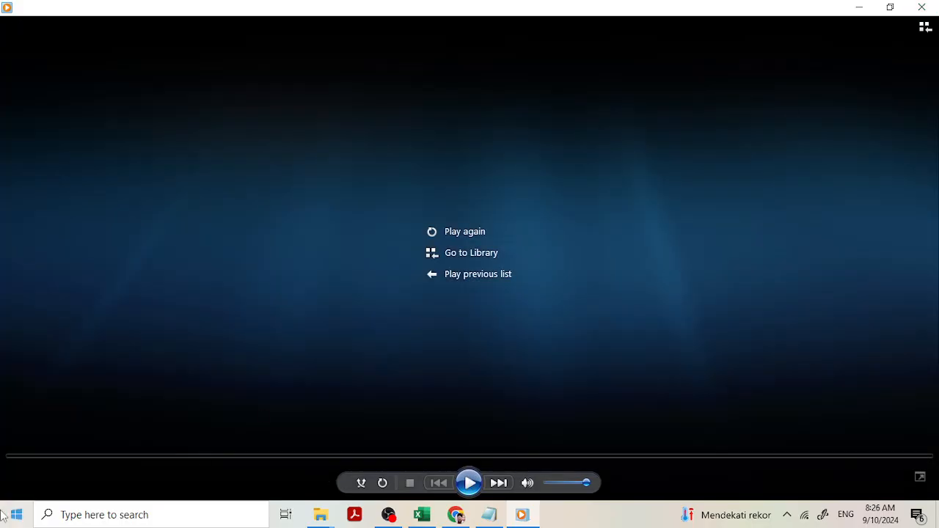
left_click(45, 457)
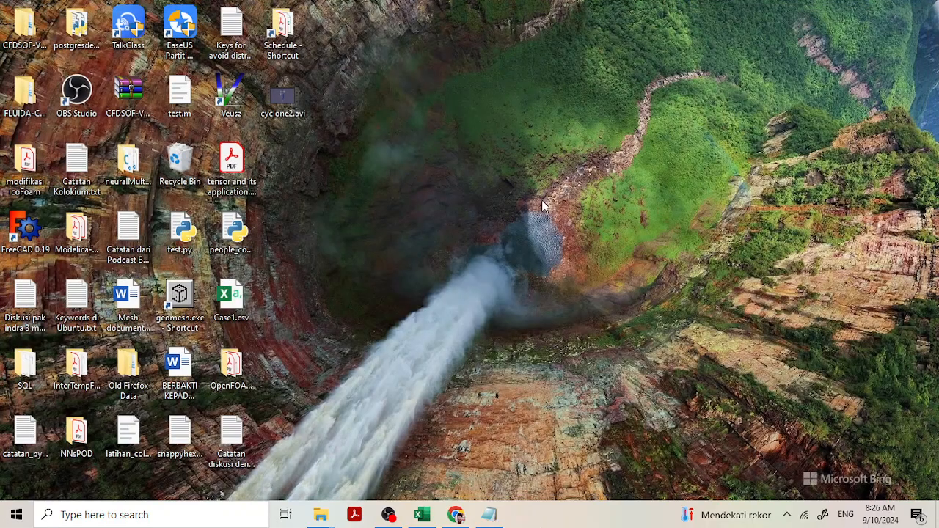
- Launch CFDSOF v1.6 and create a case named cyclone3
key("super")
type("cfd")
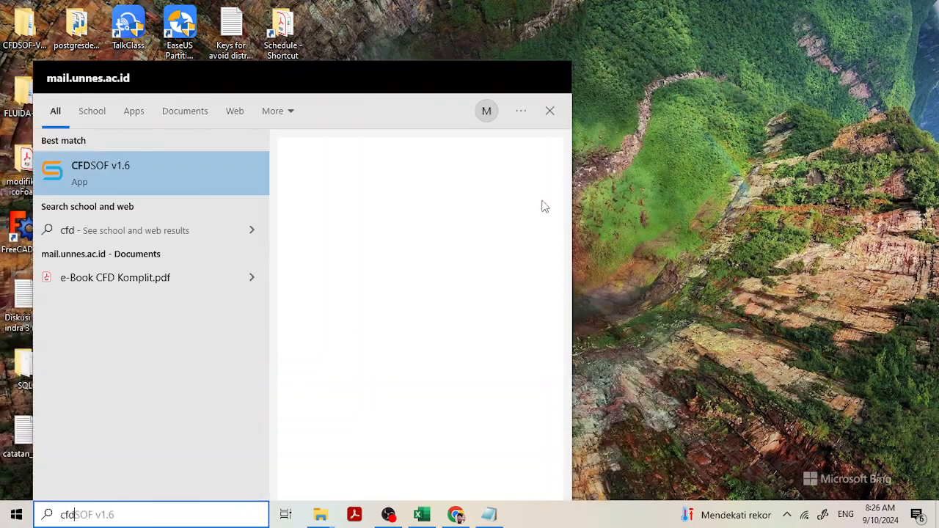
left_click(108, 168)
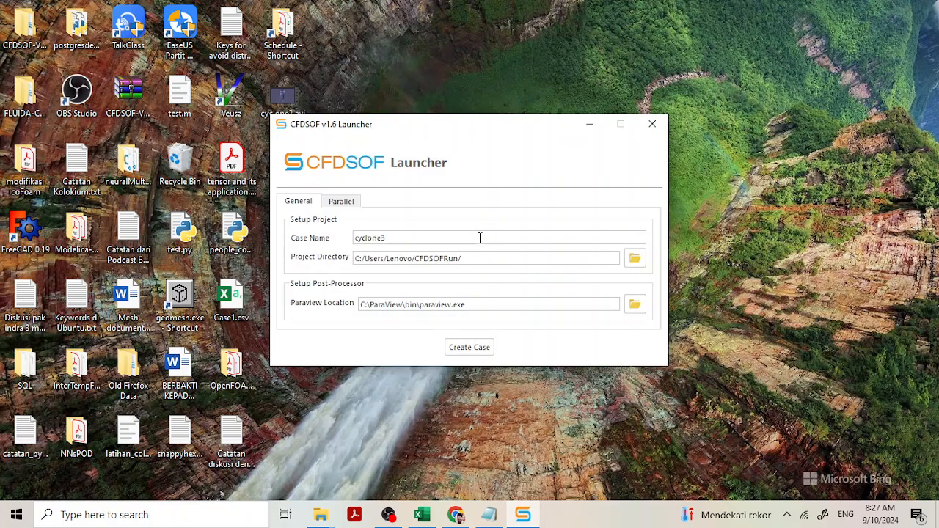
left_click(476, 351)
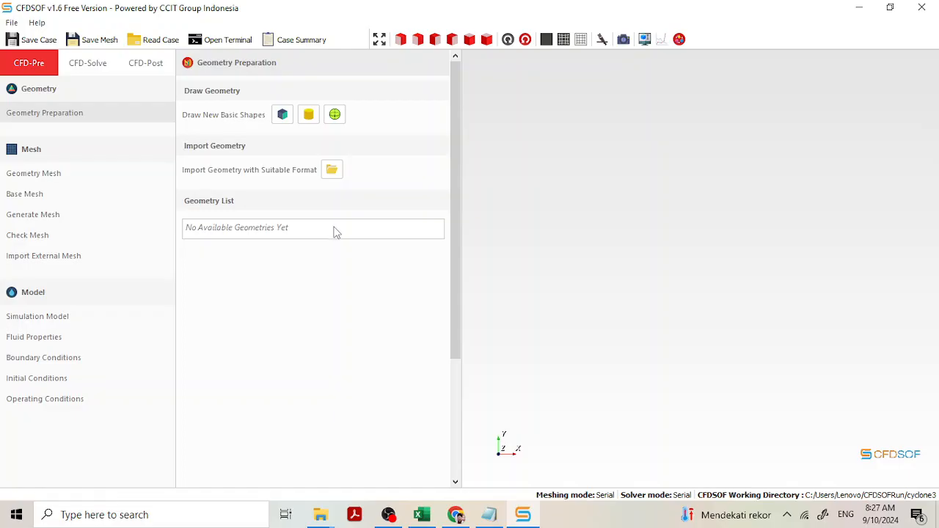
- Import the geometry file Wall.STL from the Downloads folder
left_click(332, 176)
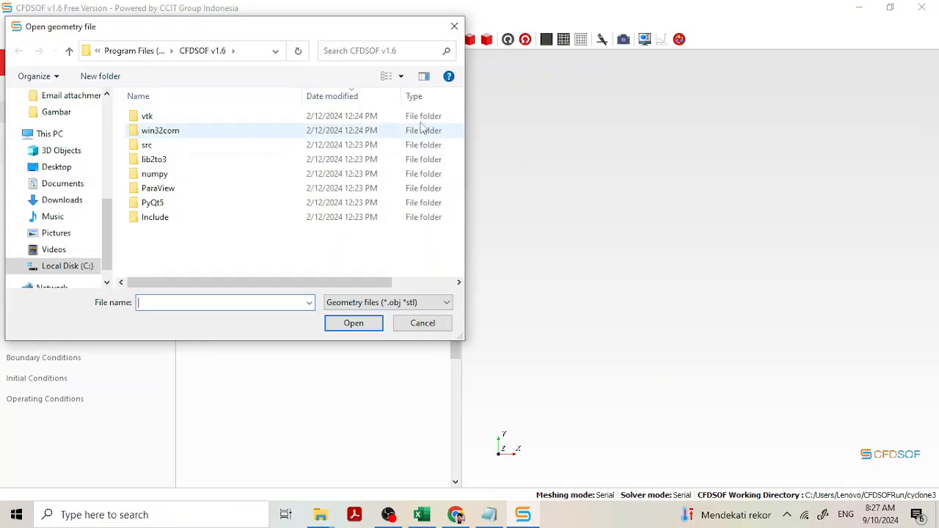
scroll(80, 214, "up", 7)
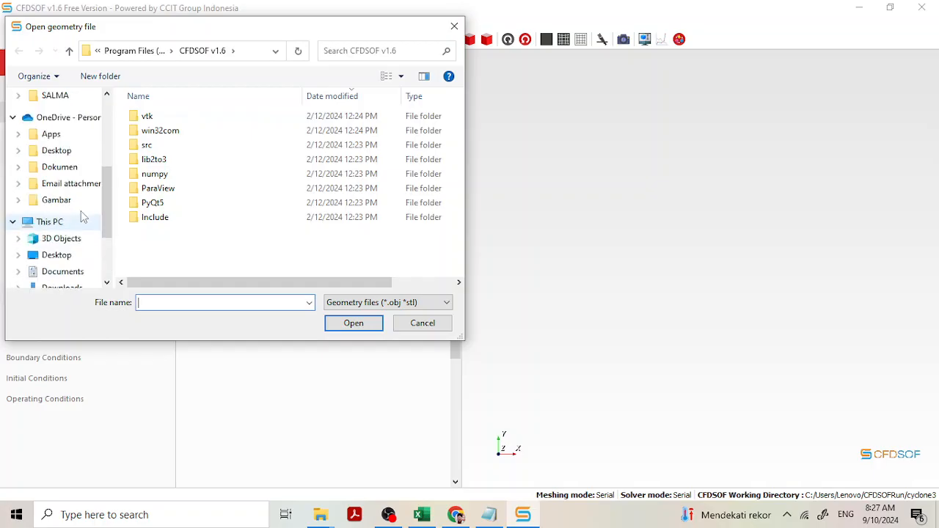
left_click(76, 139)
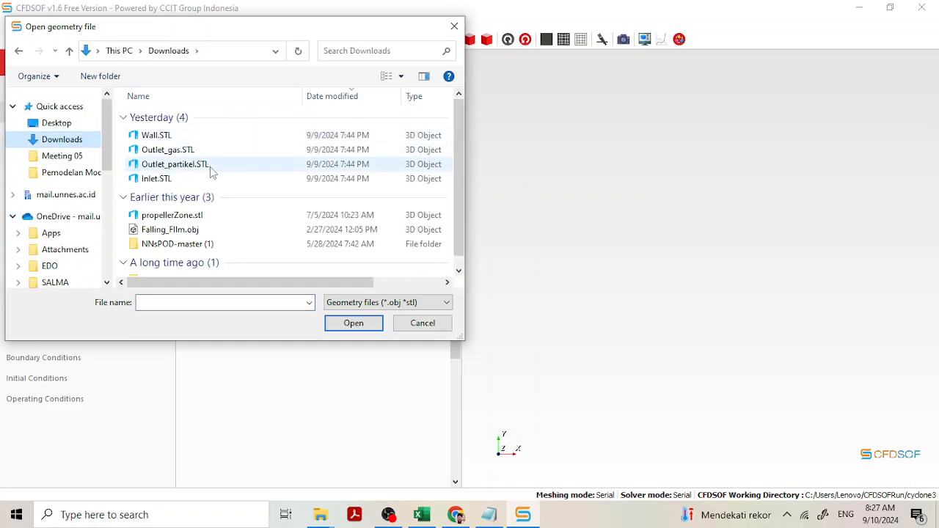
double_click(204, 138)
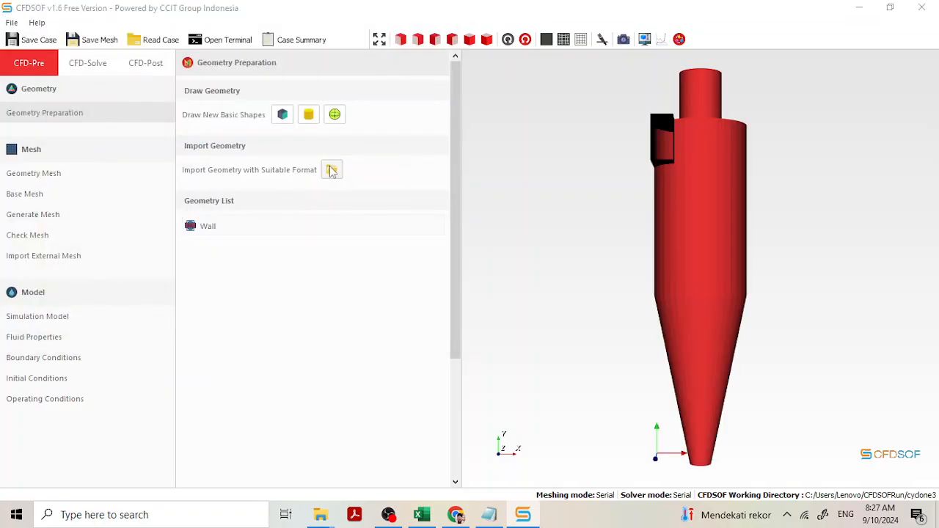
- Import the geometry files Outlet_gas.STL, Outlet_partikel.STL and Inlet.STL from the Downloads folder
left_click(332, 169)
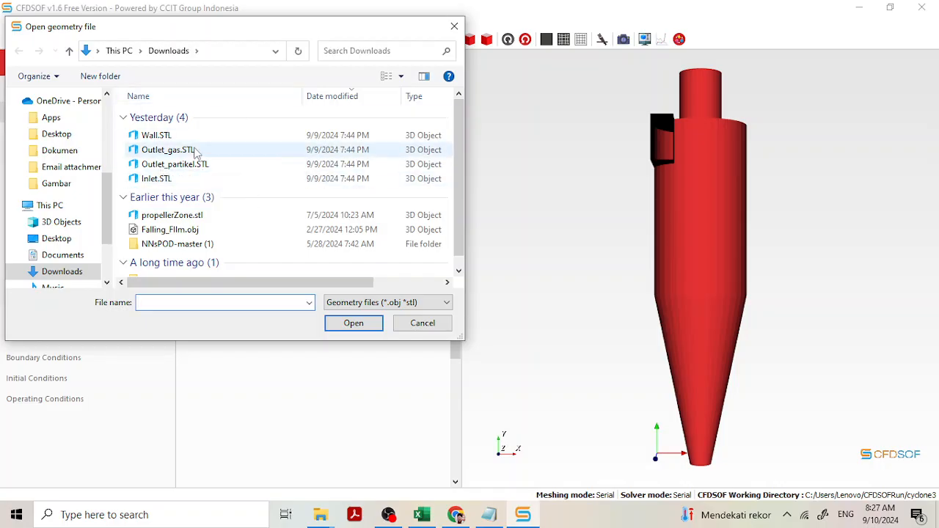
double_click(196, 151)
left_click(333, 171)
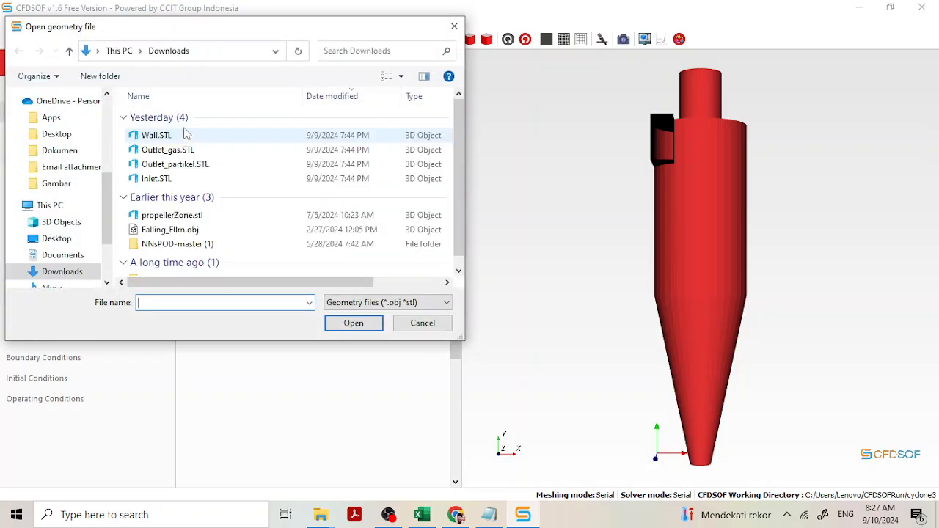
double_click(181, 164)
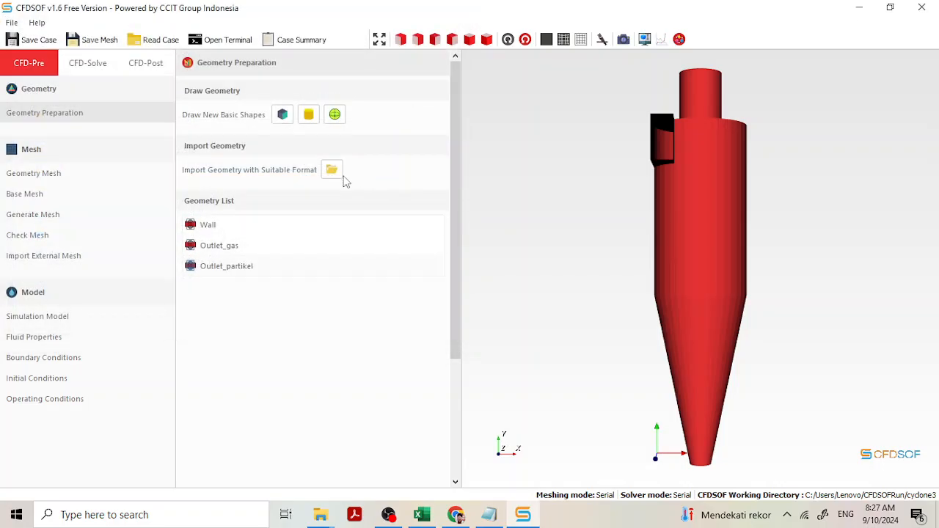
left_click(331, 171)
double_click(168, 182)
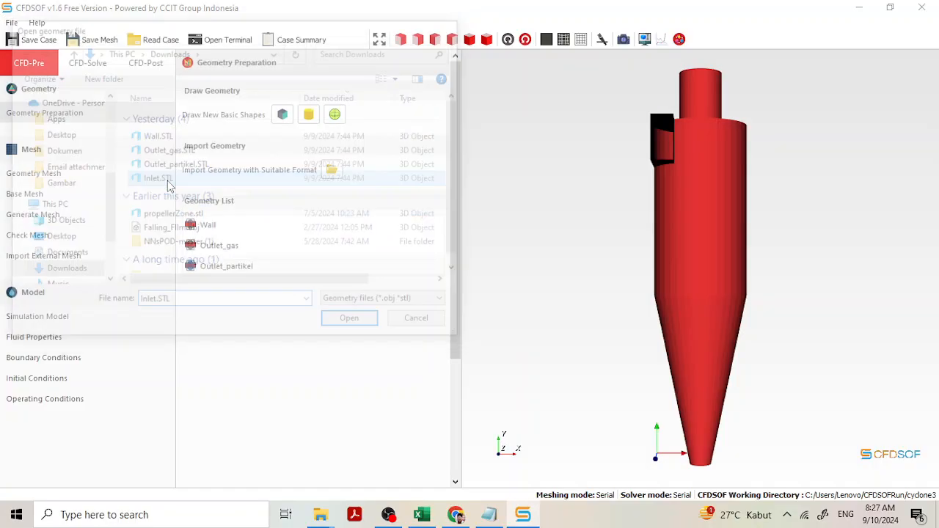
- Autosize the box base mesh dimensions to the imported cyclone geometry
left_click_drag(657, 247, 669, 227)
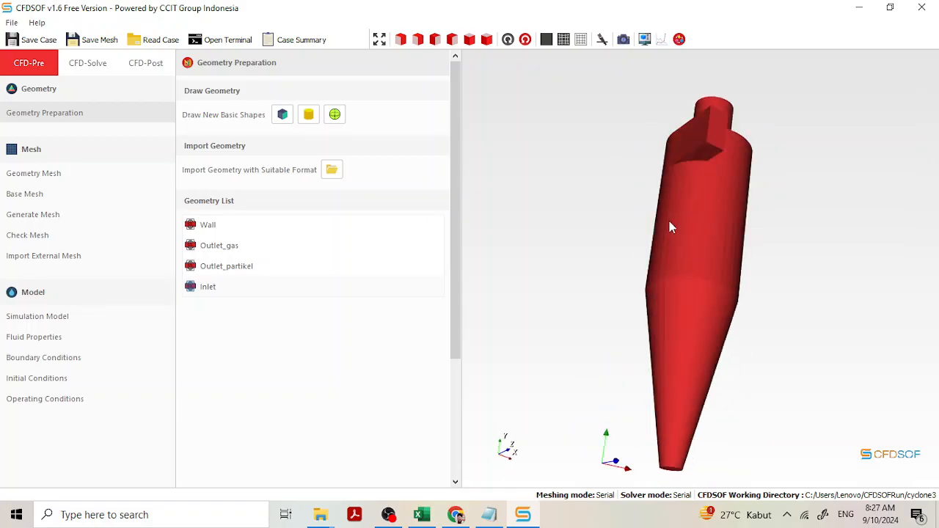
left_click_drag(738, 230, 666, 295)
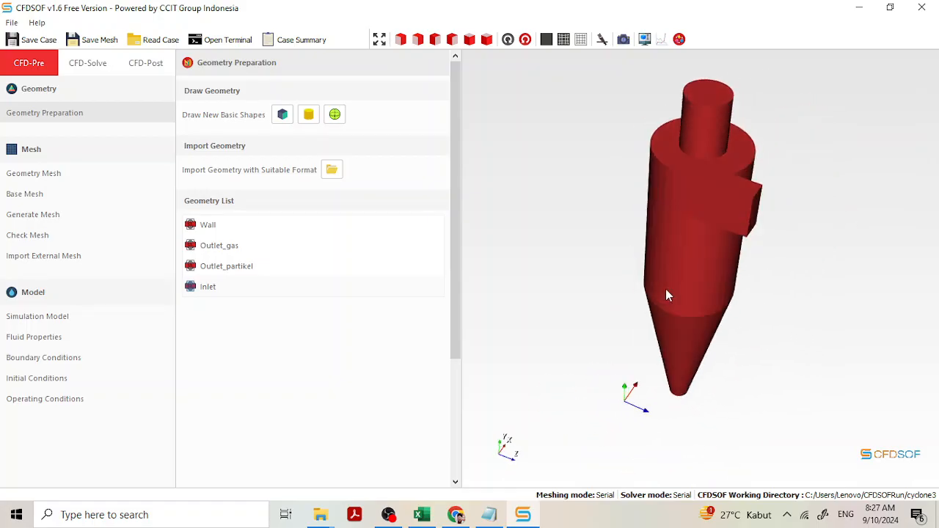
left_click(93, 197)
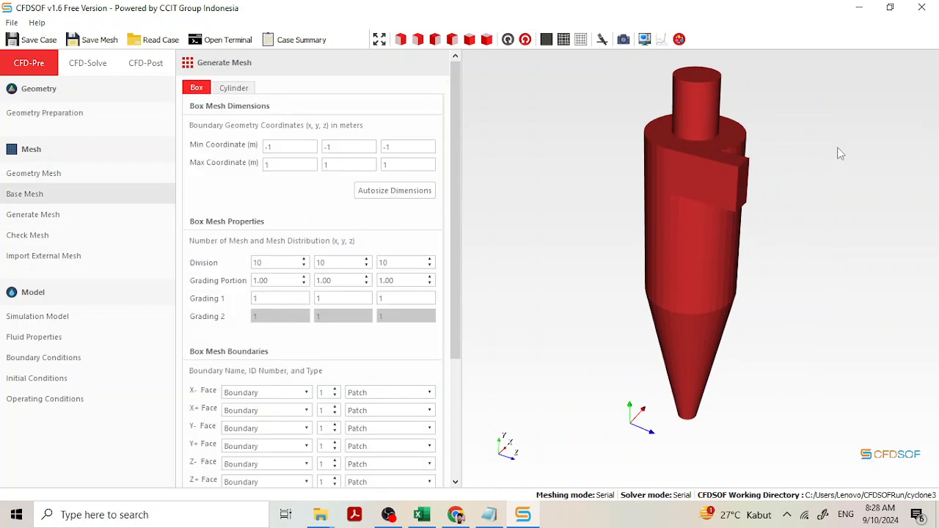
left_click(392, 193)
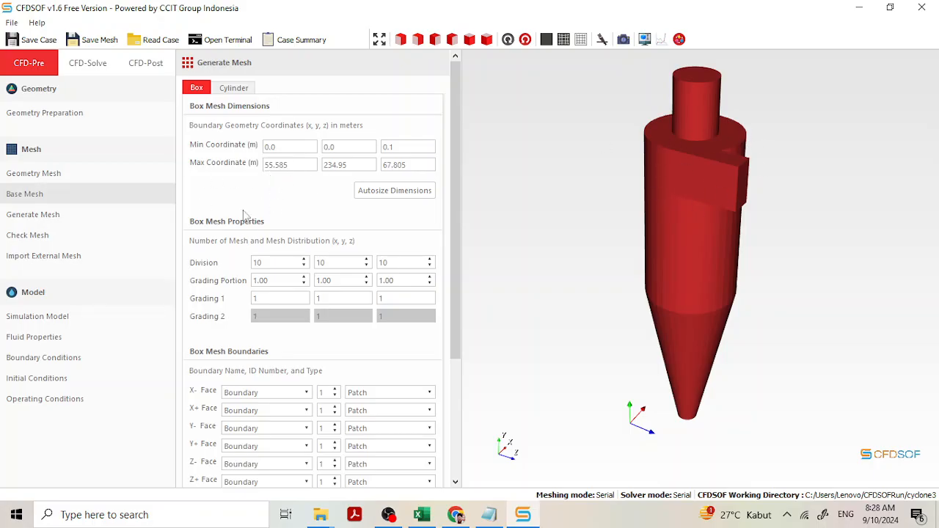
- Scale the Wall geometry uniformly by a factor of 1e-3
left_click(151, 179)
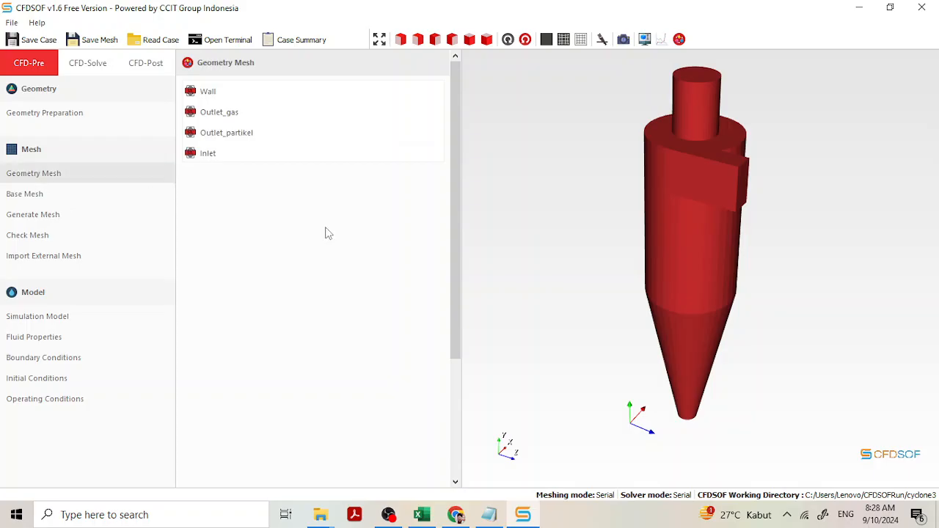
left_click(103, 117)
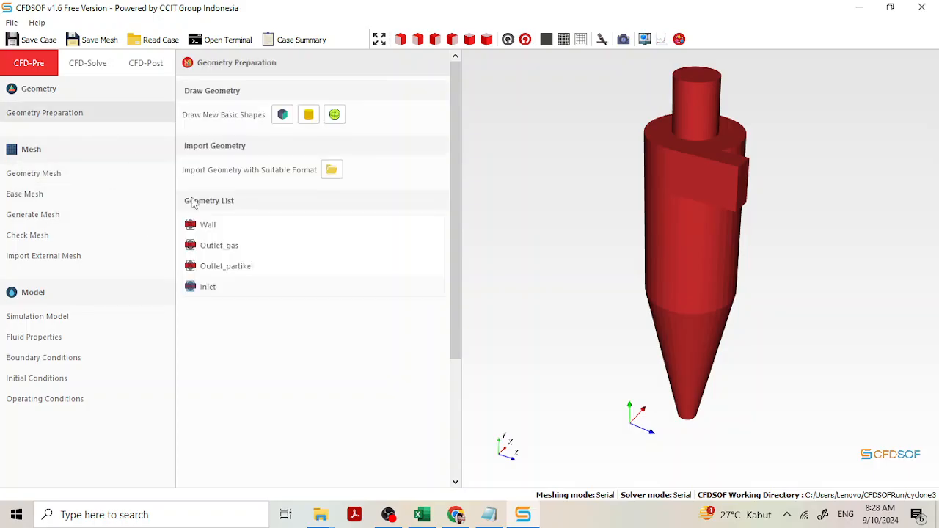
right_click(326, 227)
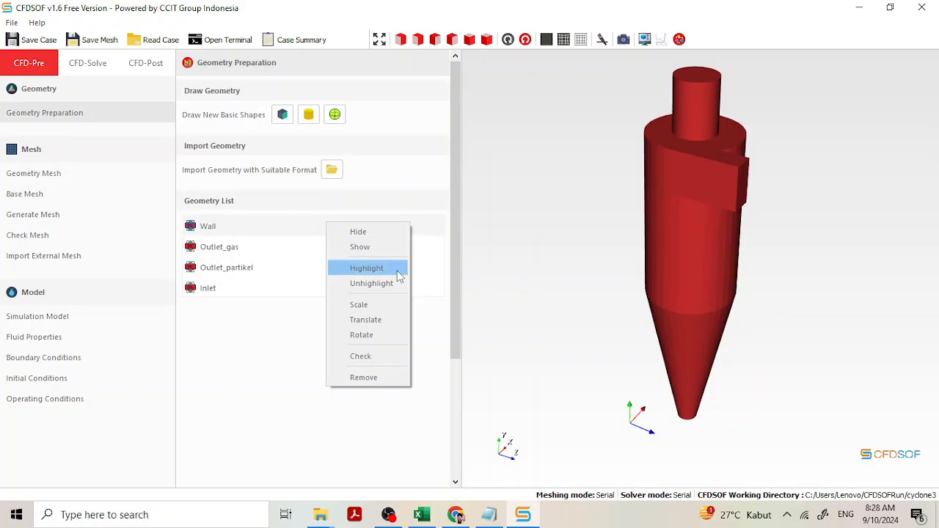
left_click(399, 306)
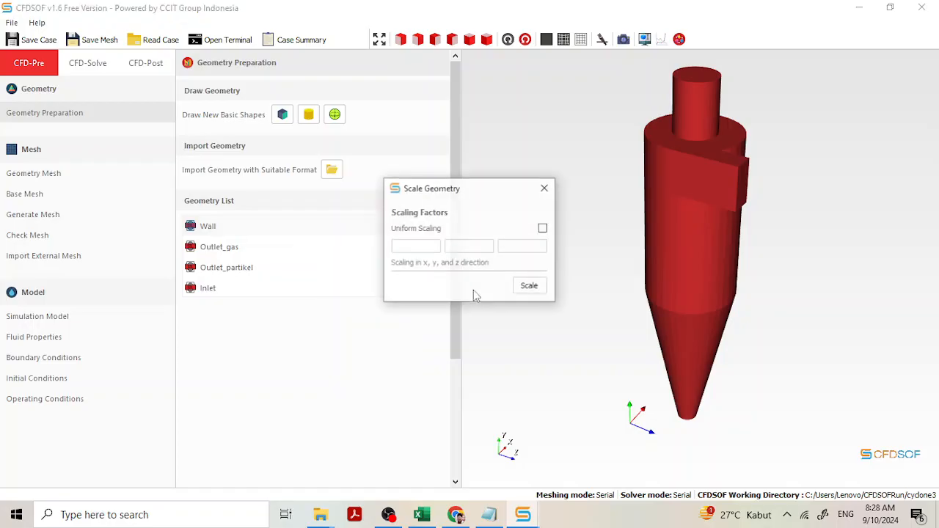
left_click(543, 228)
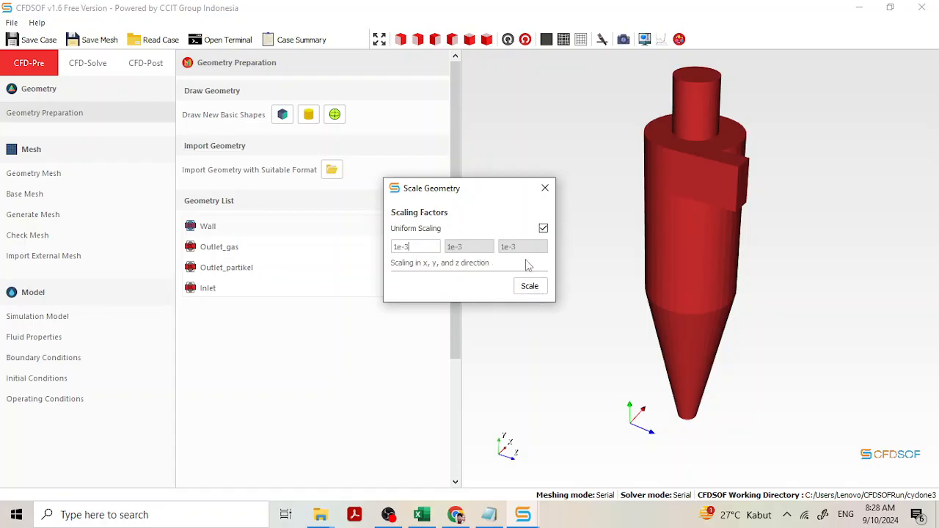
left_click(530, 288)
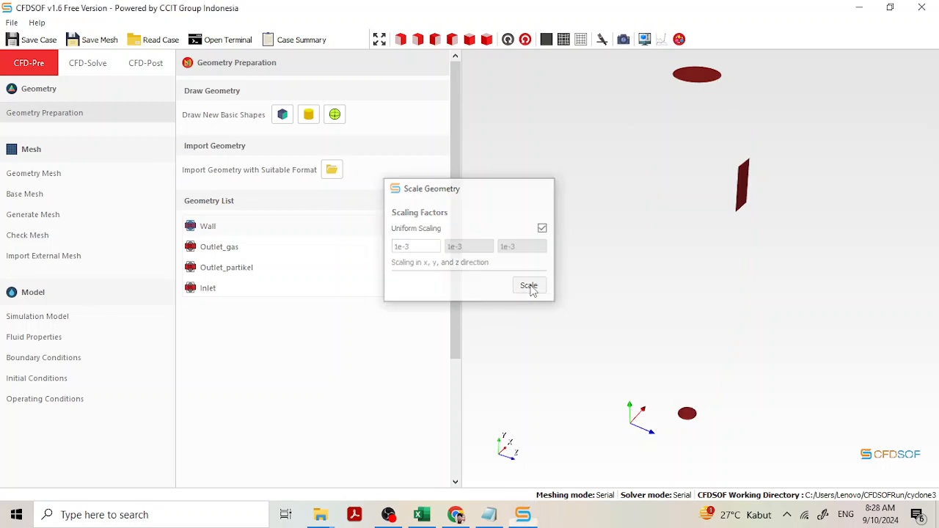
- Scale the Outlet_gas geometry uniformly by a factor of 1e-3
right_click(257, 248)
left_click(189, 354)
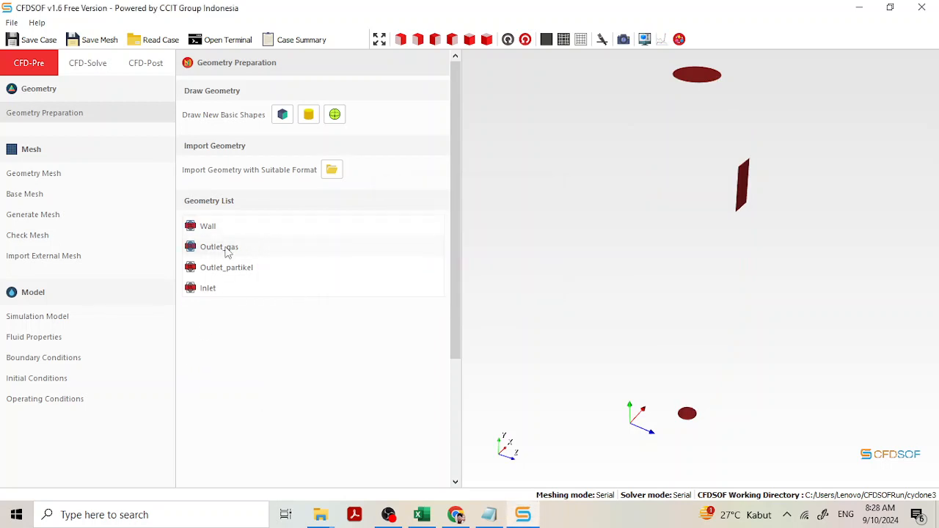
right_click(227, 251)
left_click(295, 330)
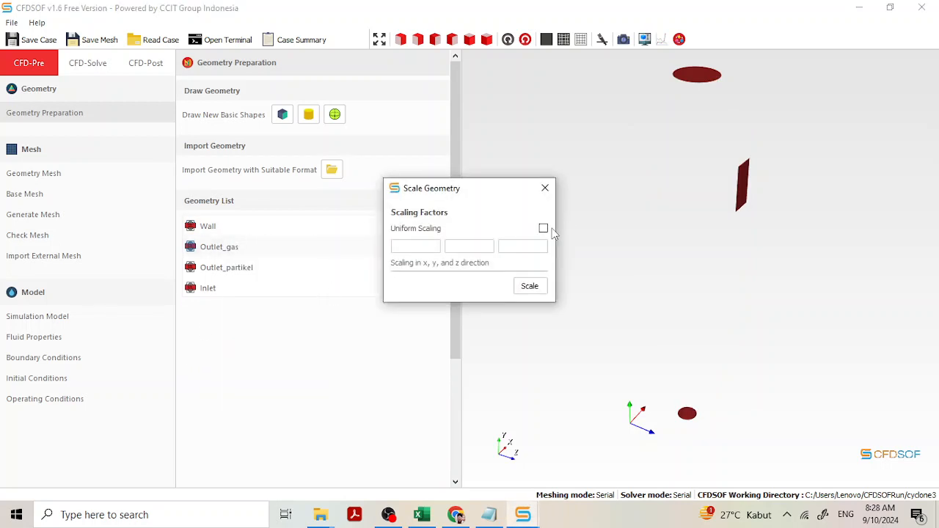
left_click(542, 228)
left_click(429, 246)
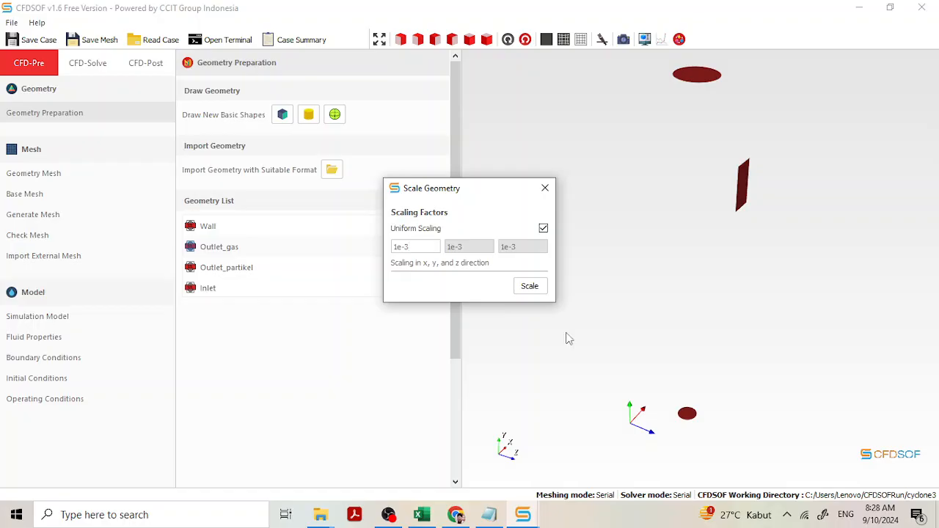
left_click(543, 289)
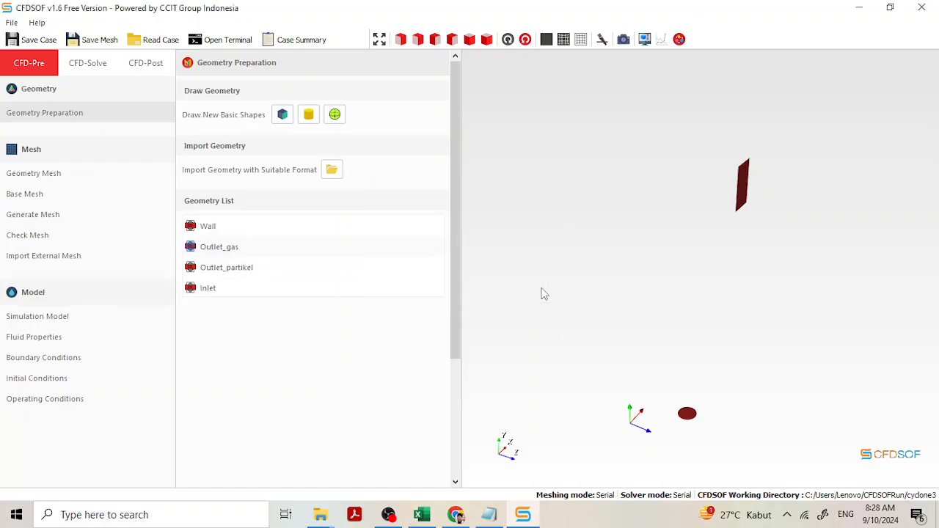
- Scale the Outlet_partikel geometry uniformly by a factor of 1e-3
right_click(349, 271)
right_click(283, 268)
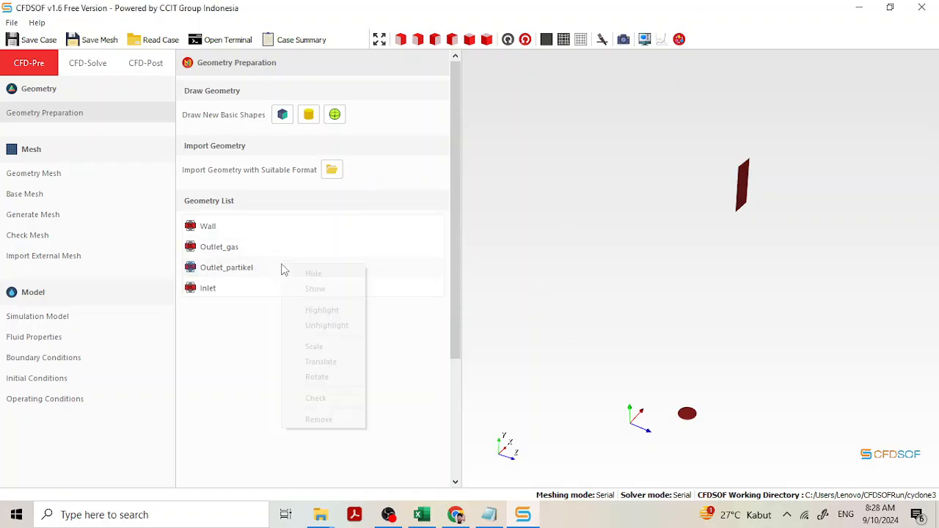
left_click(336, 349)
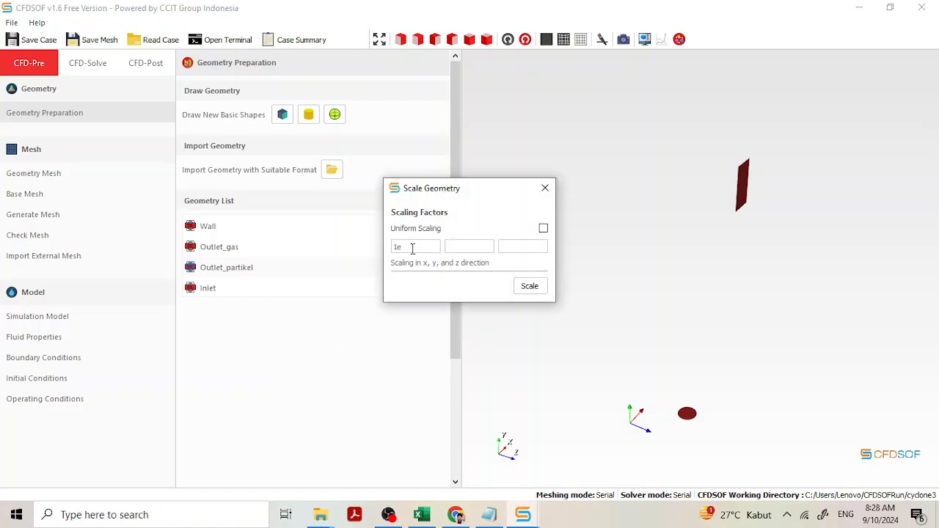
type("-3")
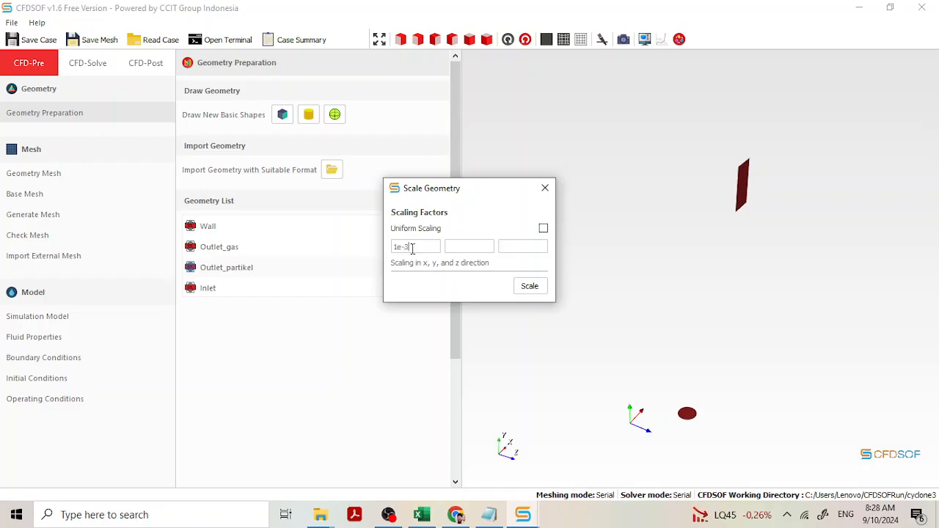
left_click(543, 229)
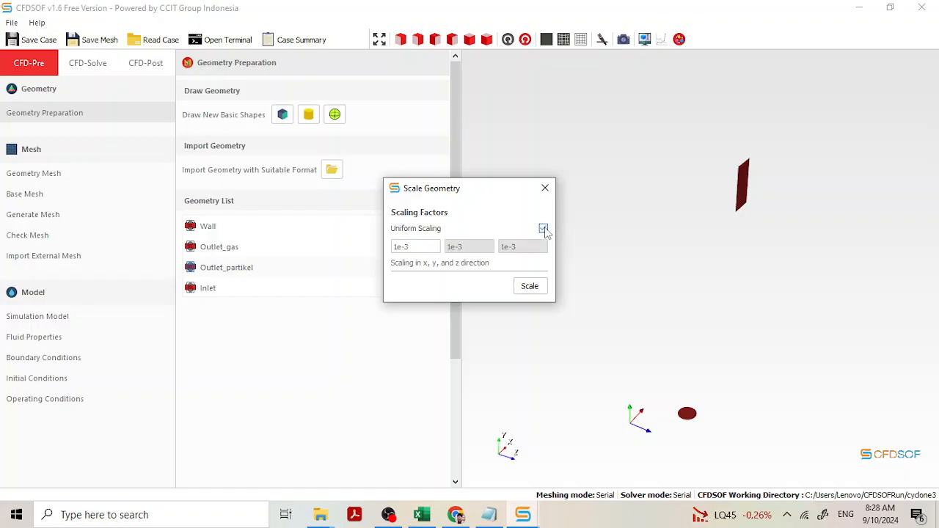
left_click(538, 290)
- Scale the Inlet geometry uniformly by a factor of 1e-3
right_click(223, 287)
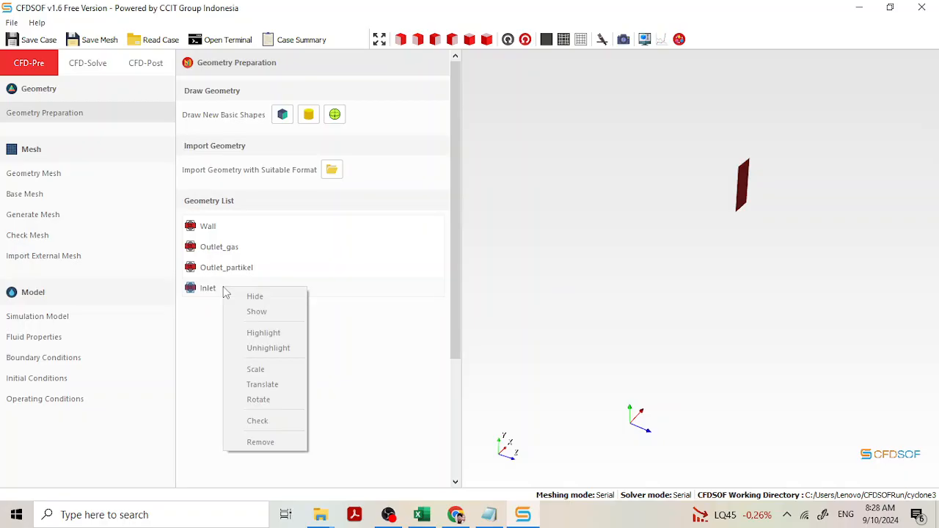
left_click(269, 370)
left_click(543, 228)
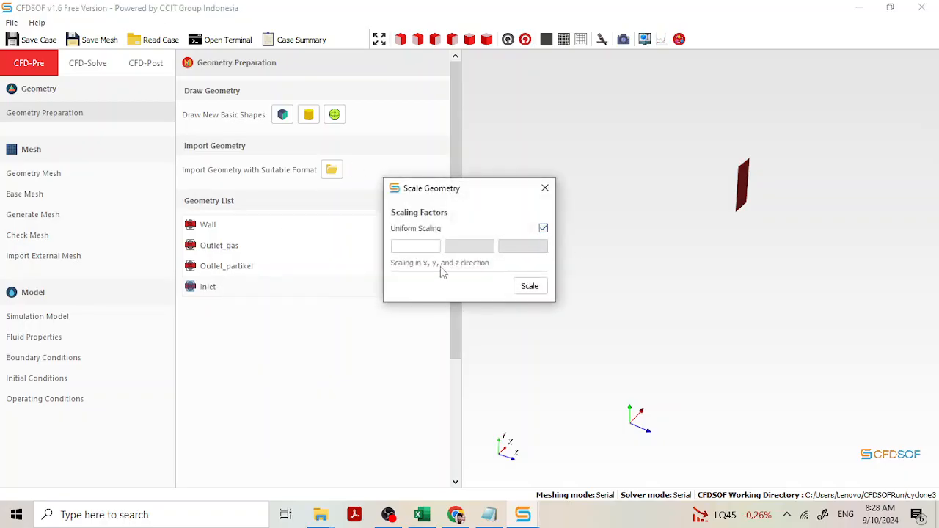
left_click(432, 246)
type("e-3")
left_click(531, 288)
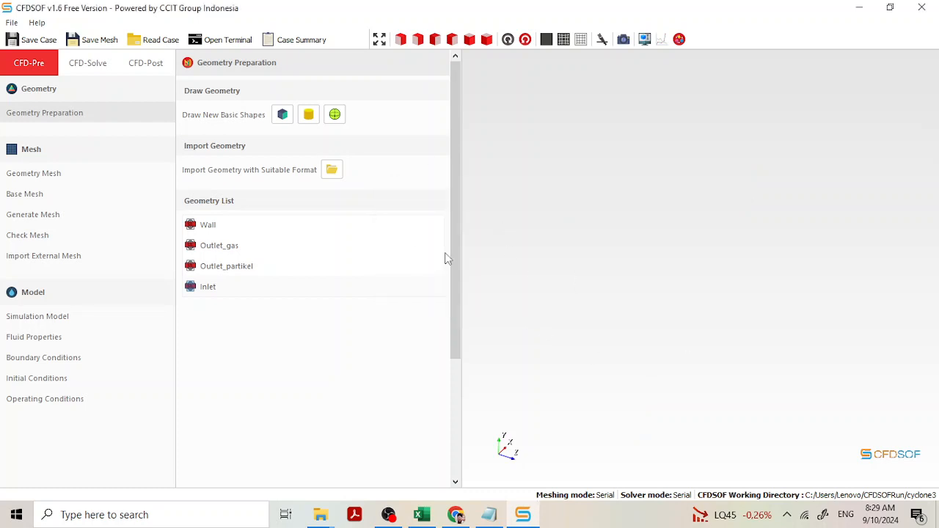
- Autosize the box base mesh dimensions again to match the scaled-down cyclone geometry
left_click_drag(642, 269, 720, 258)
left_click(379, 42)
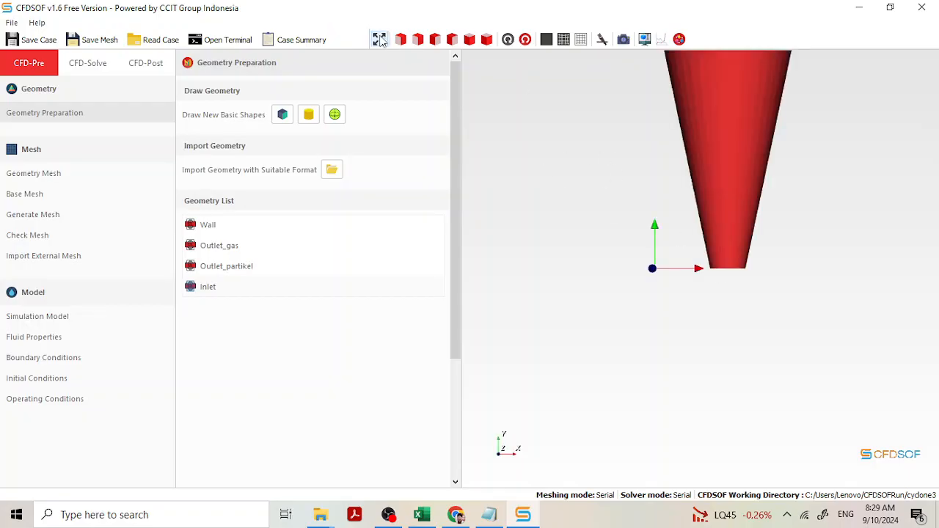
left_click_drag(738, 199, 708, 103)
middle_click_drag(709, 103, 746, 270)
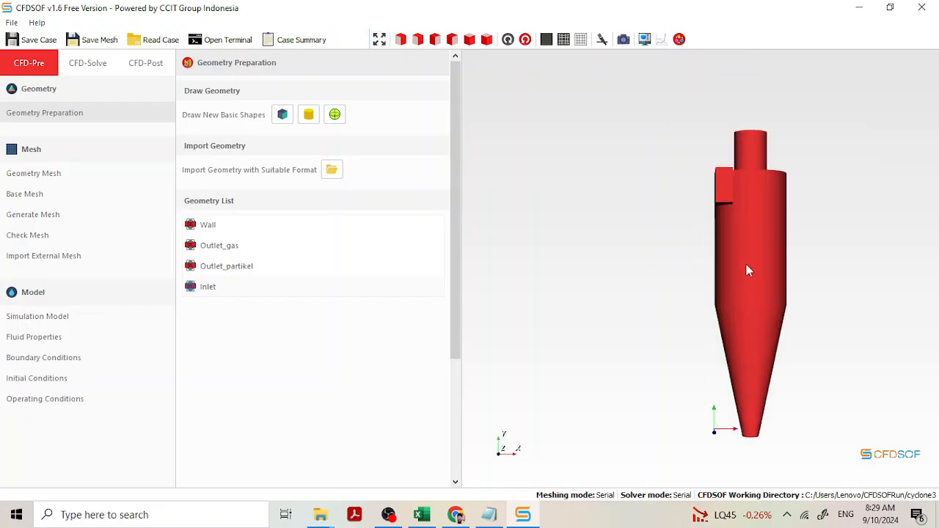
left_click_drag(746, 264, 749, 217)
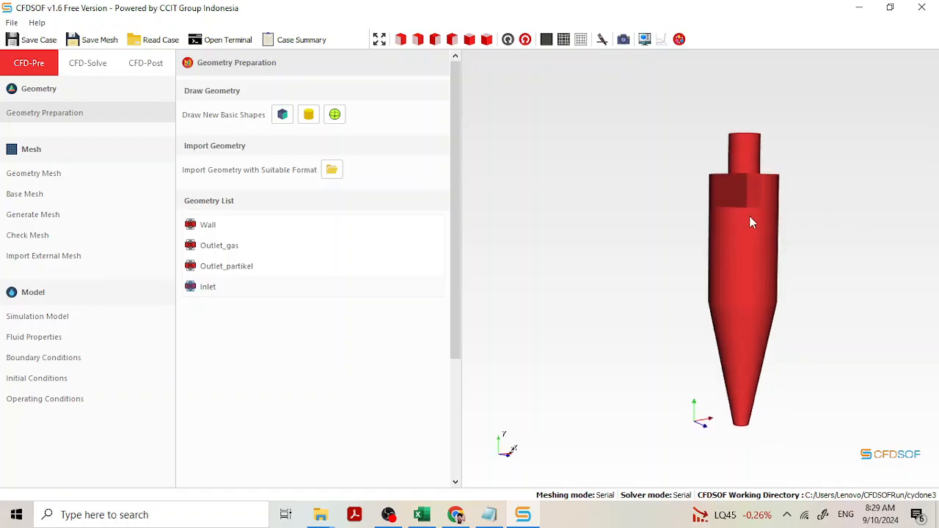
left_click(80, 195)
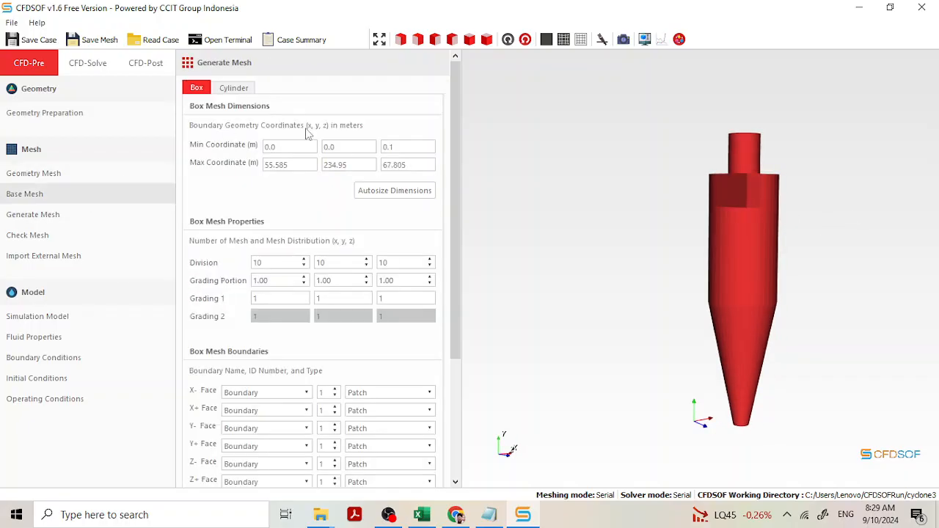
left_click(393, 199)
left_click(297, 161)
left_click(333, 164)
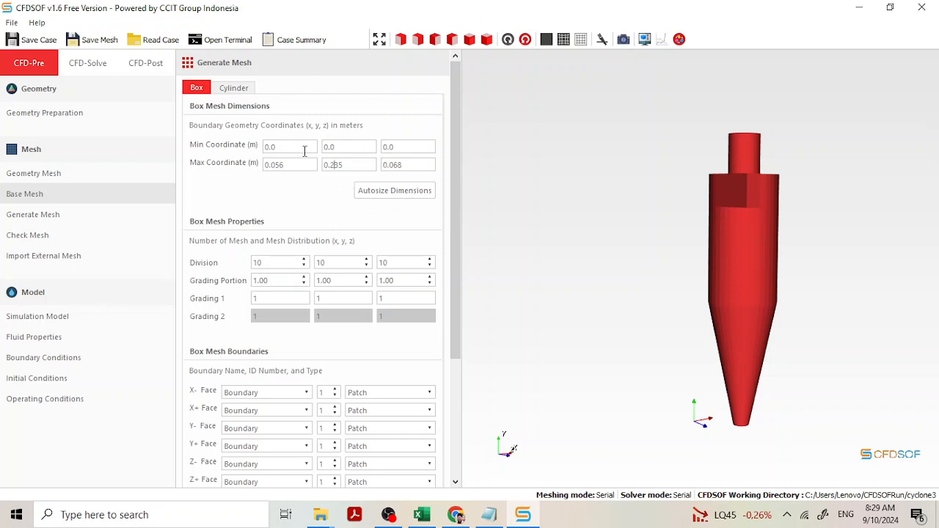
left_click(391, 191)
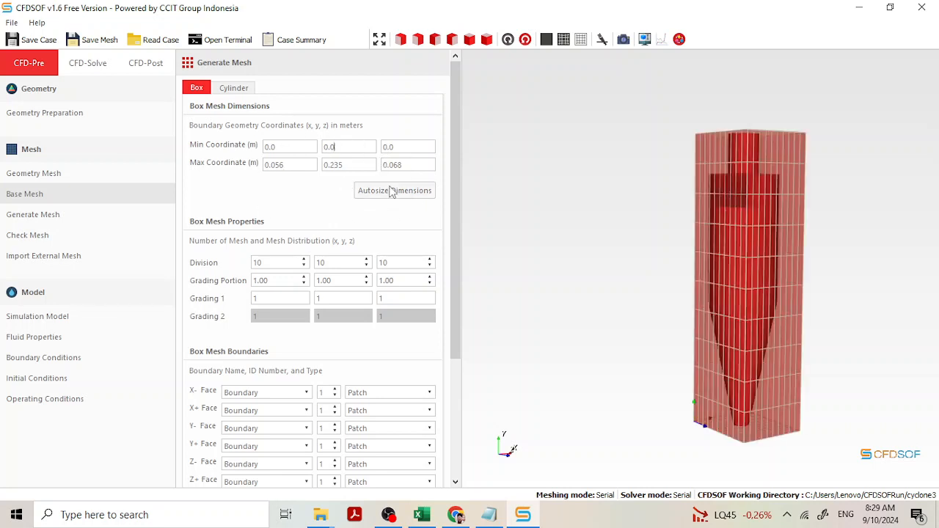
- Examine the base mesh cell size and proportions around the cyclone's inlet and cylindrical body
left_click_drag(863, 278, 792, 229)
scroll(792, 229, "up", 4)
left_click_drag(708, 276, 815, 217)
left_click_drag(648, 237, 764, 311)
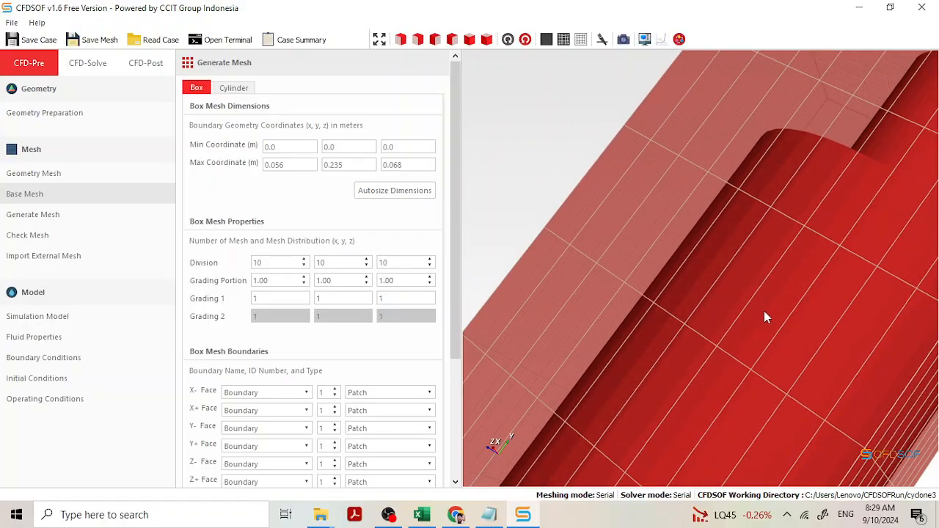
left_click_drag(776, 244, 704, 232)
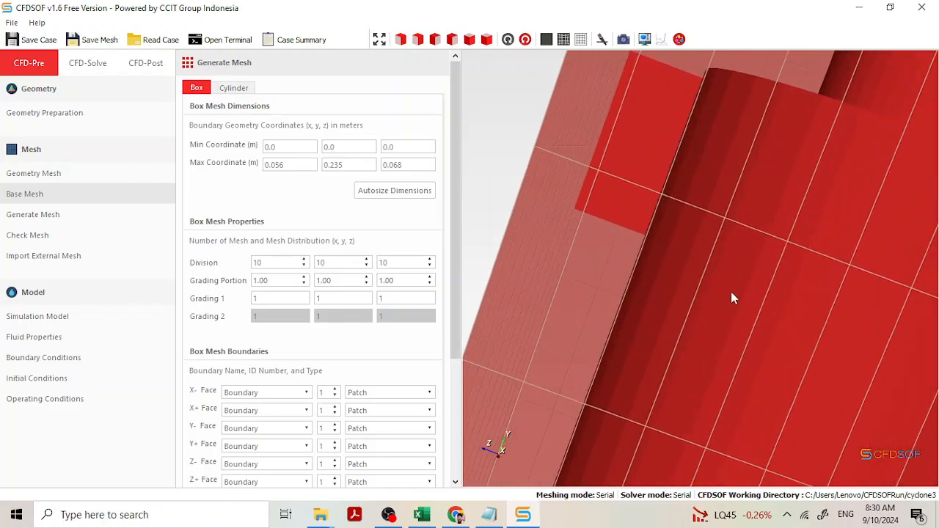
left_click_drag(731, 295, 616, 198)
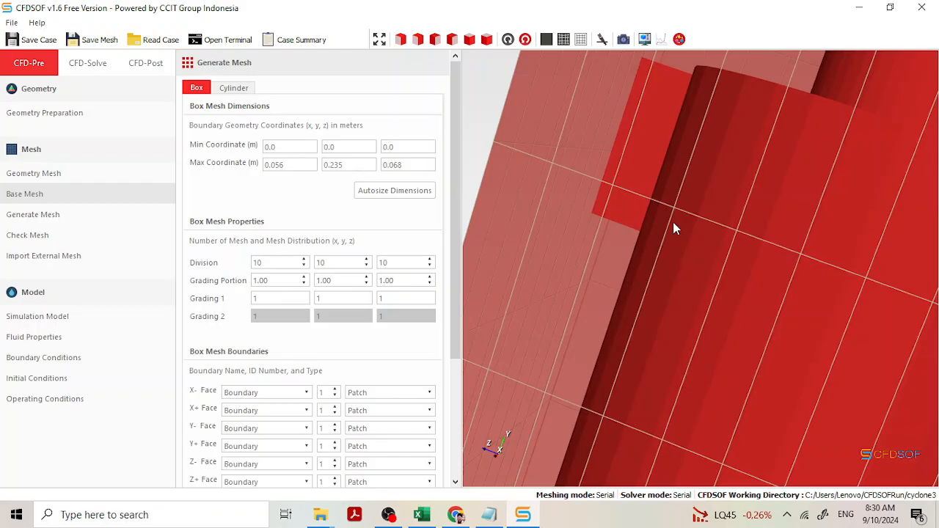
scroll(673, 221, "down", 2)
scroll(641, 223, "down", 1)
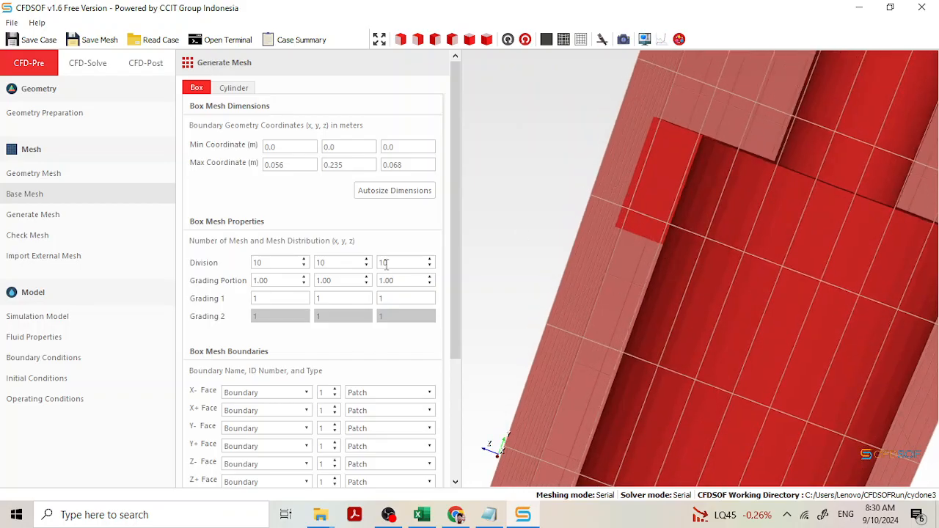
scroll(707, 249, "up", 1)
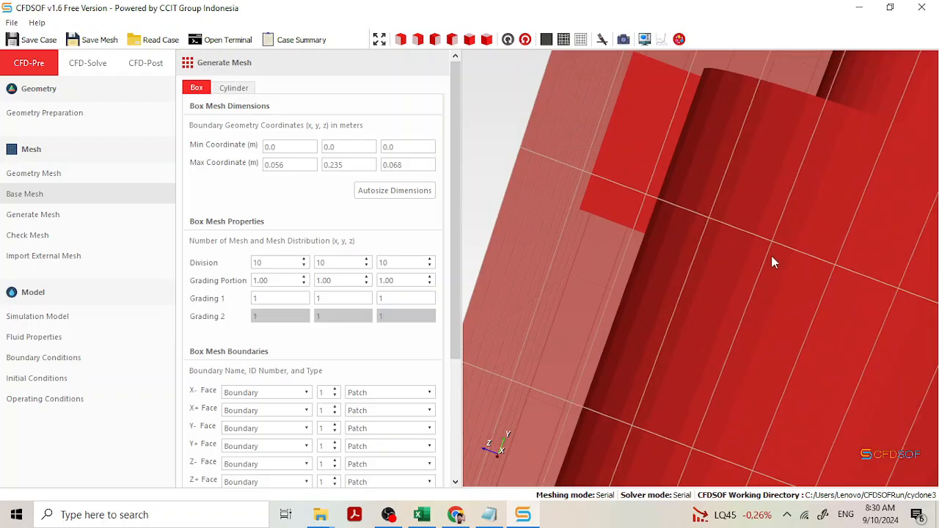
scroll(771, 262, "up", 2)
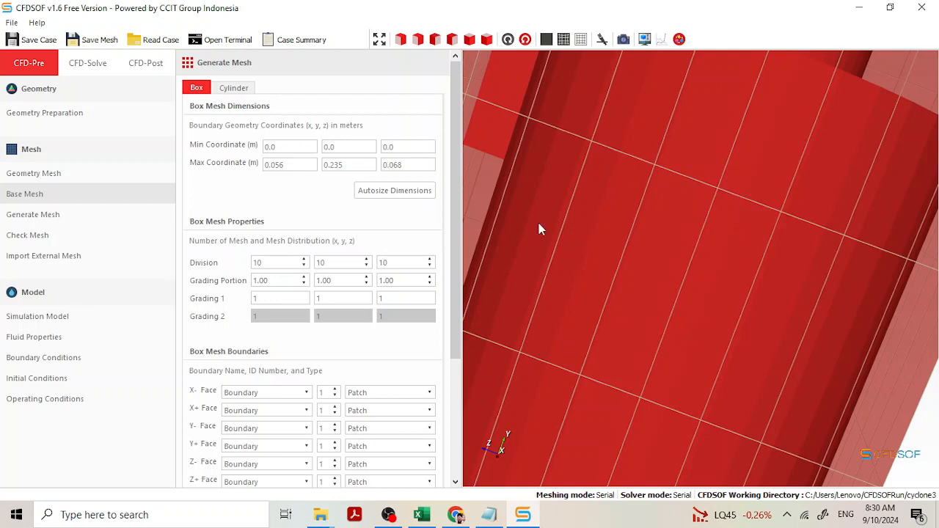
scroll(673, 360, "down", 3)
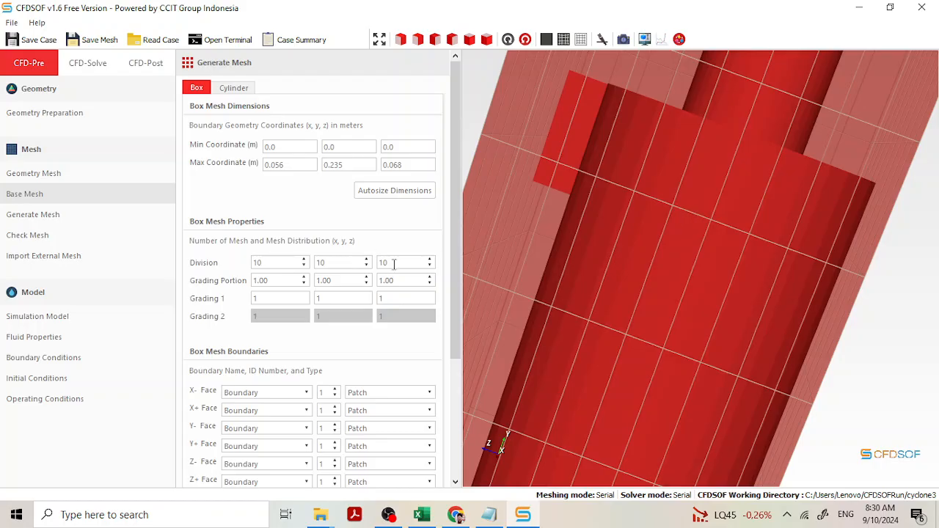
- Set the box base mesh divisions to 20 in the x direction and 20 in the z direction
double_click(284, 260)
key("BackSpace")
type("20")
left_click_drag(685, 223, 644, 419)
left_click_drag(543, 401, 512, 460)
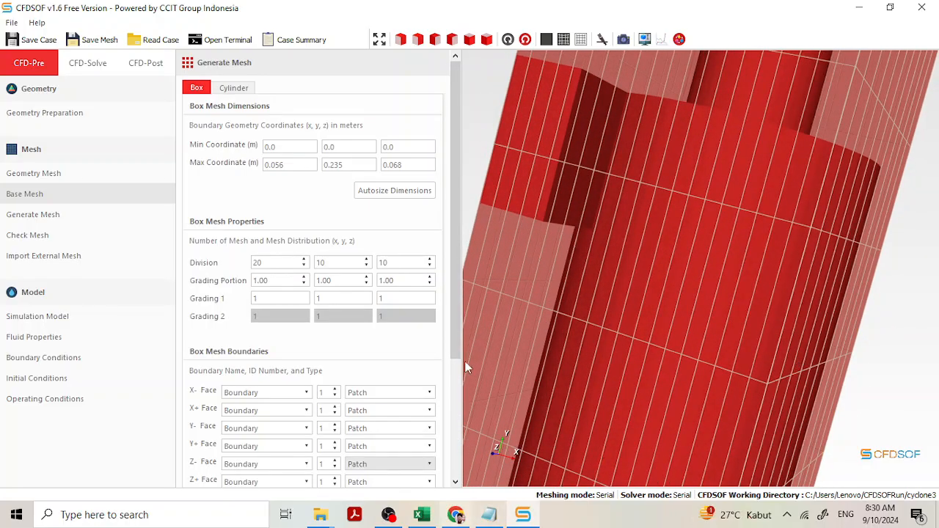
left_click_drag(464, 360, 624, 213)
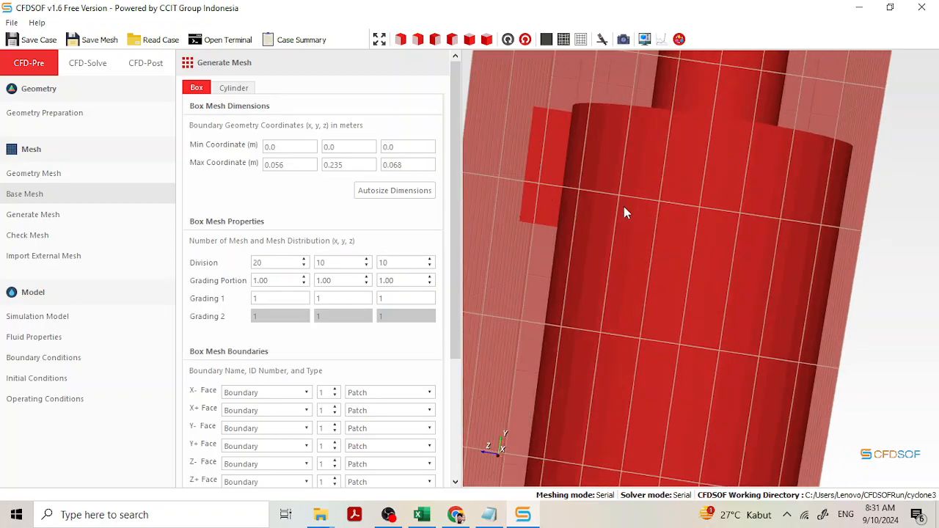
double_click(390, 261)
type("20")
- Set the box base mesh division in the y direction to 60
left_click_drag(726, 154, 725, 320)
scroll(699, 268, "up", 4)
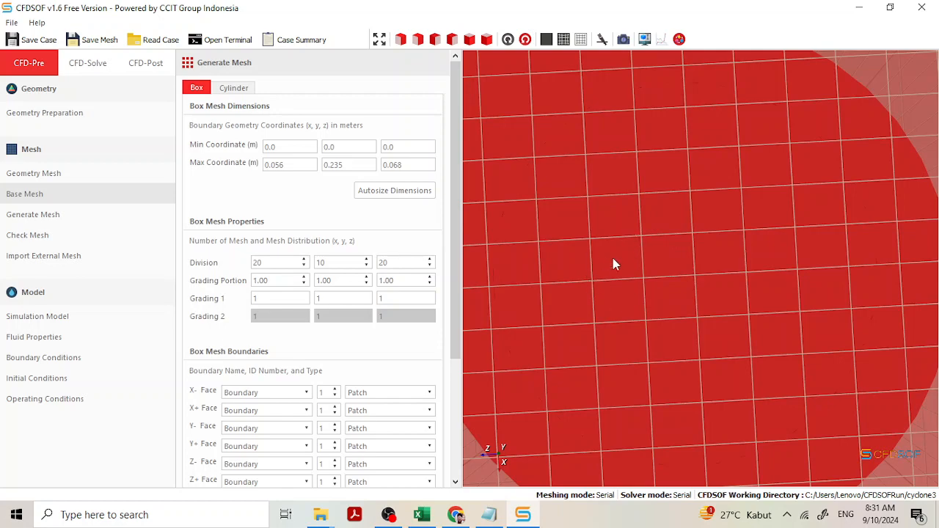
left_click_drag(626, 246, 650, 224)
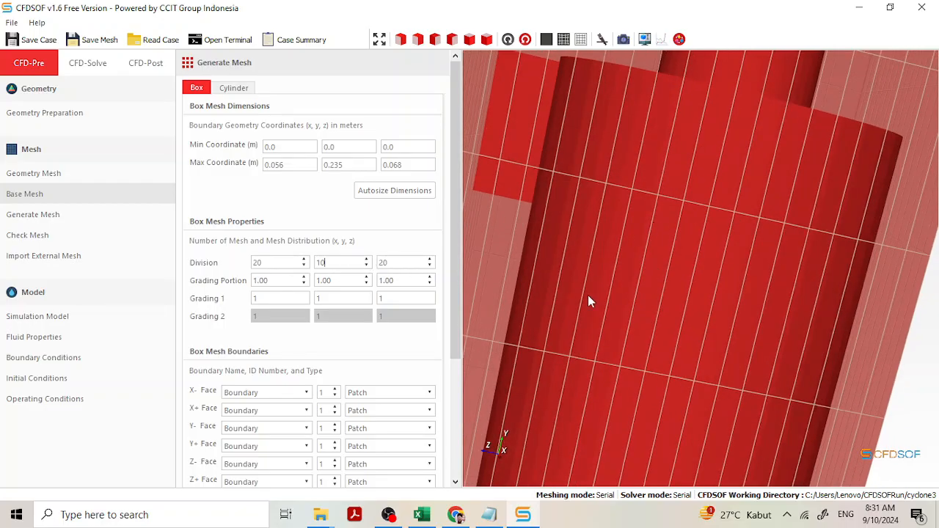
left_click(360, 262)
key("BackSpace")
key("BackSpace")
type("40")
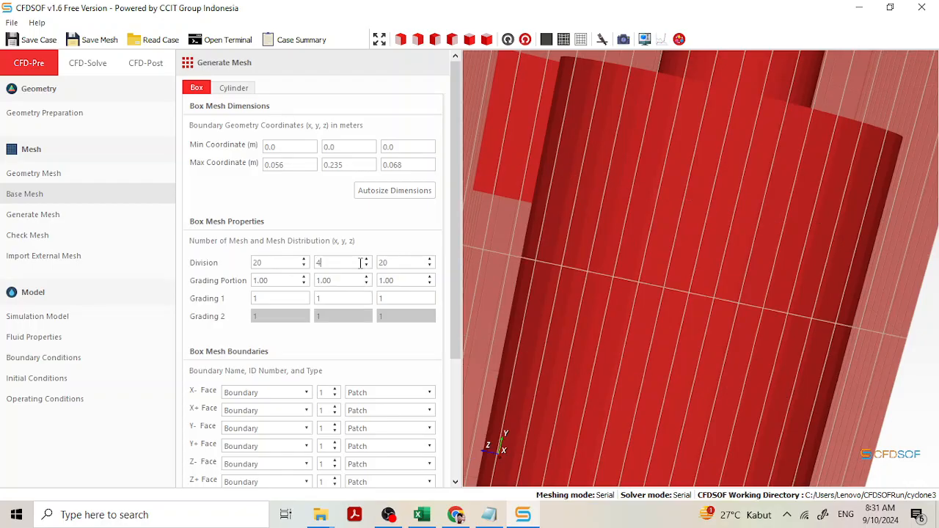
key("BackSpace")
key("BackSpace")
type("60")
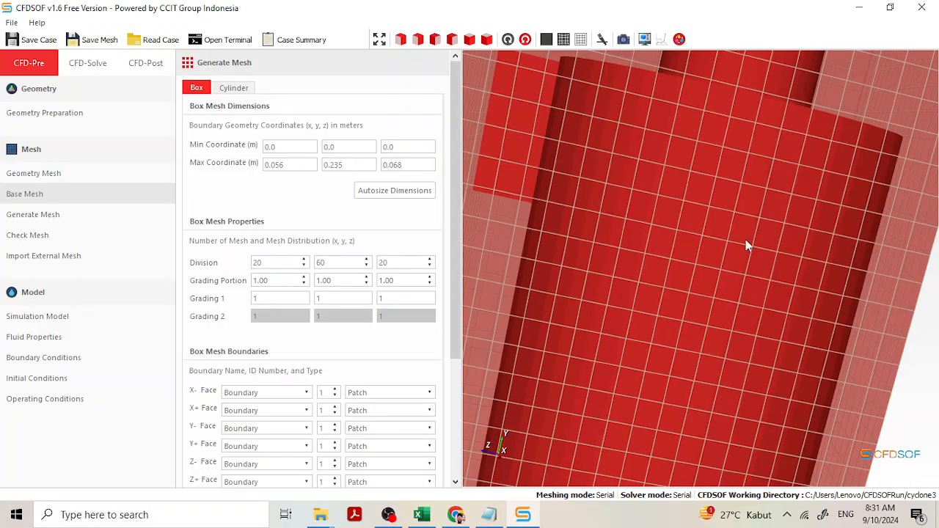
- Examine the refined base mesh around the cyclone from several sides and open the general mesh generation settings
left_click_drag(745, 247, 675, 287)
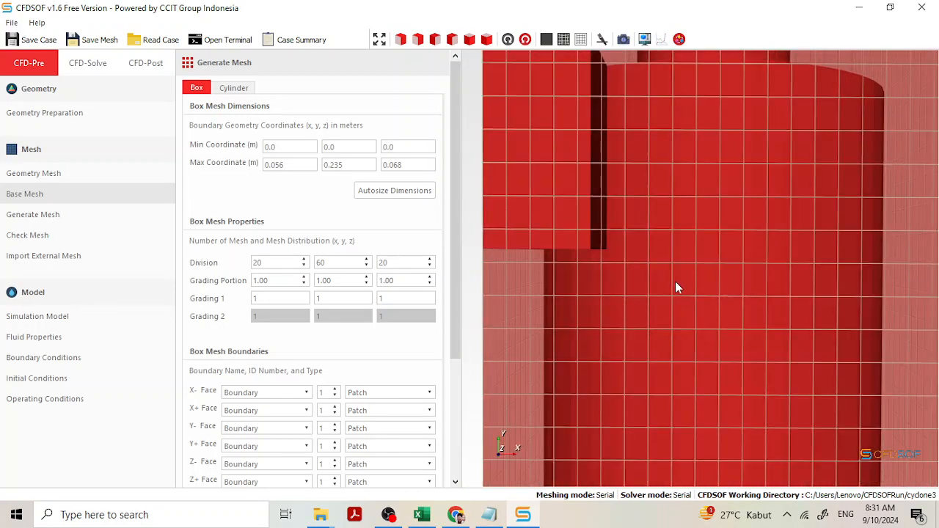
left_click_drag(533, 301, 725, 316)
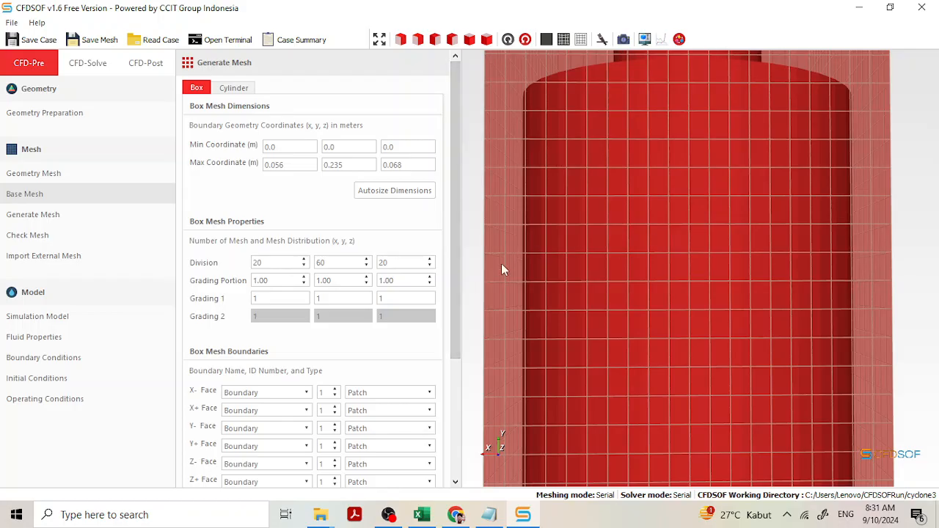
left_click_drag(755, 220, 682, 241)
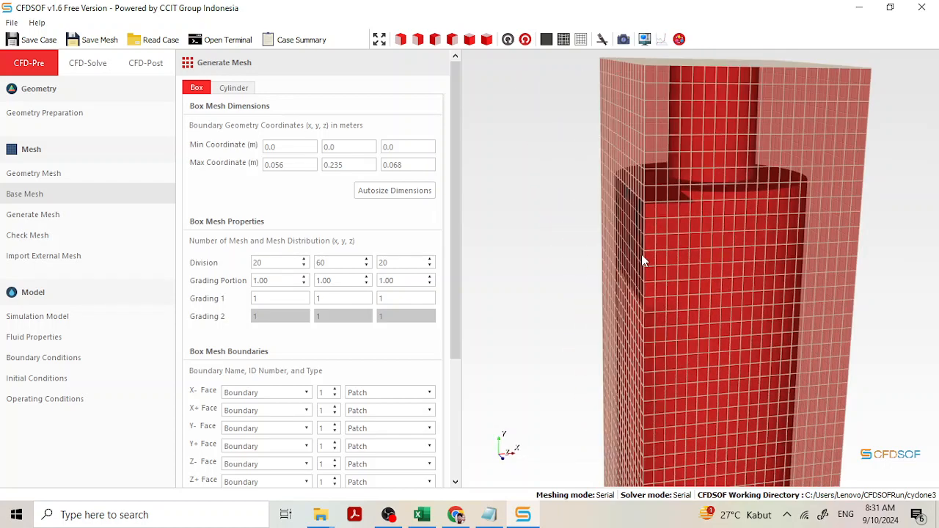
left_click_drag(598, 270, 576, 265)
left_click(59, 215)
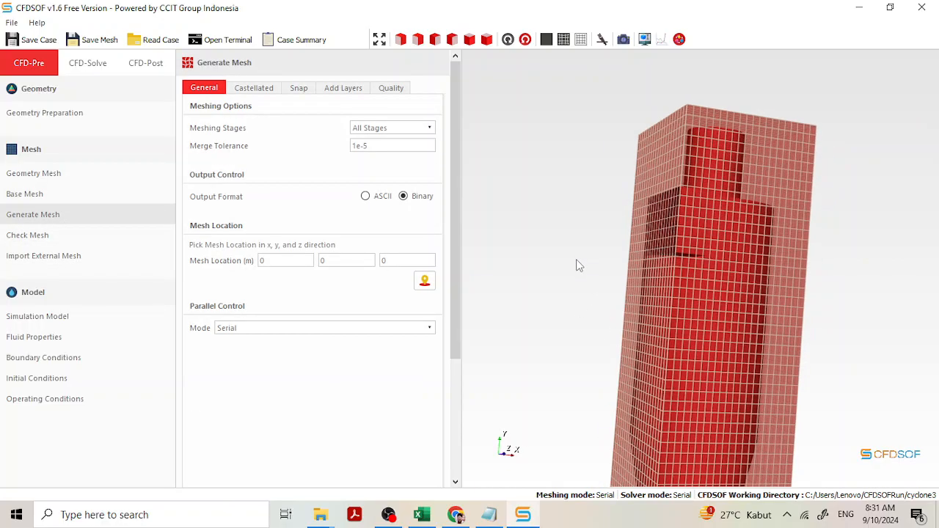
left_click_drag(698, 333, 612, 203)
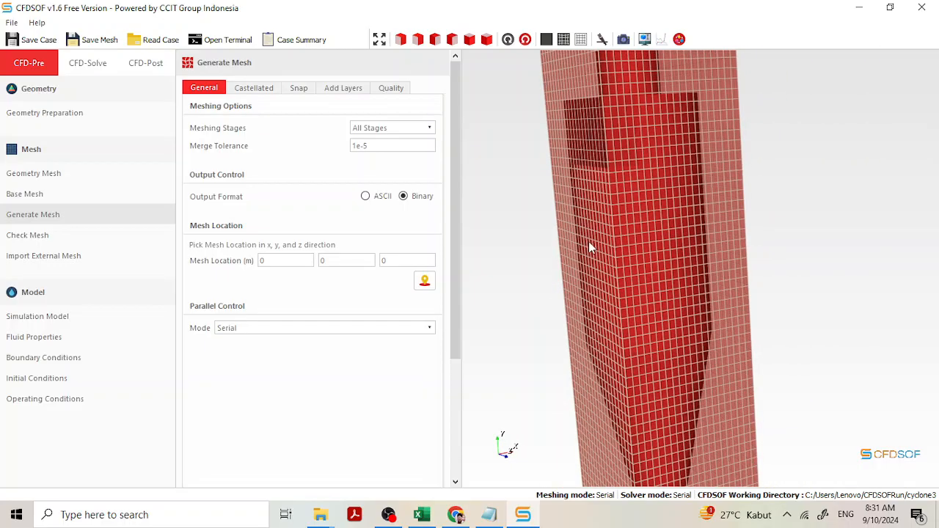
left_click_drag(591, 245, 668, 234)
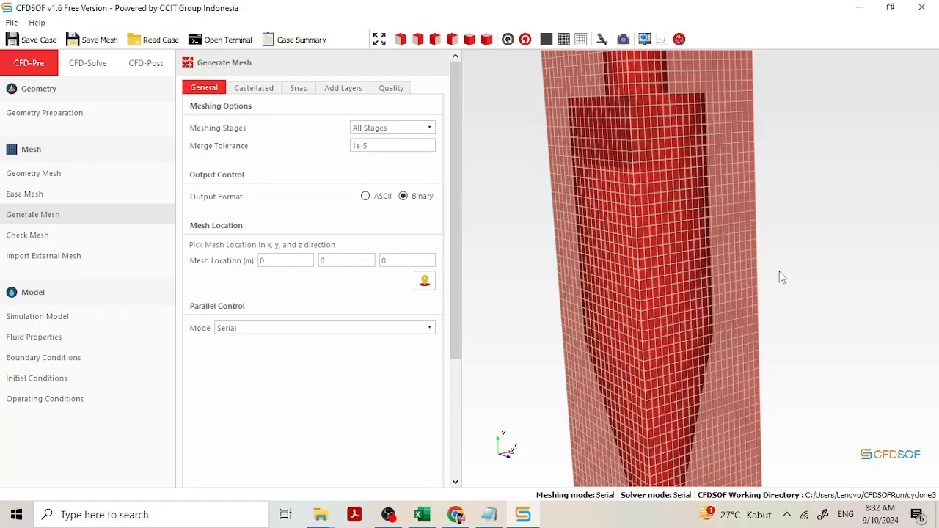
left_click_drag(674, 218, 763, 230)
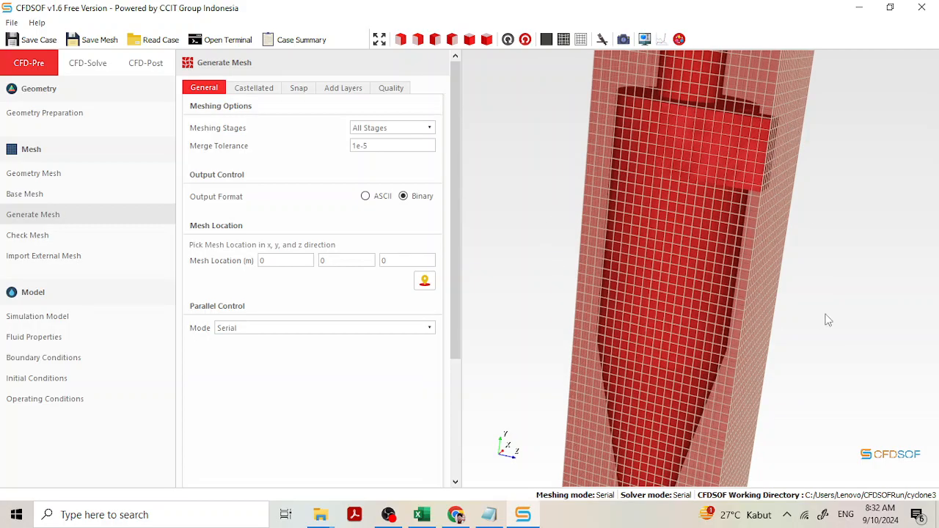
left_click_drag(825, 315, 668, 269)
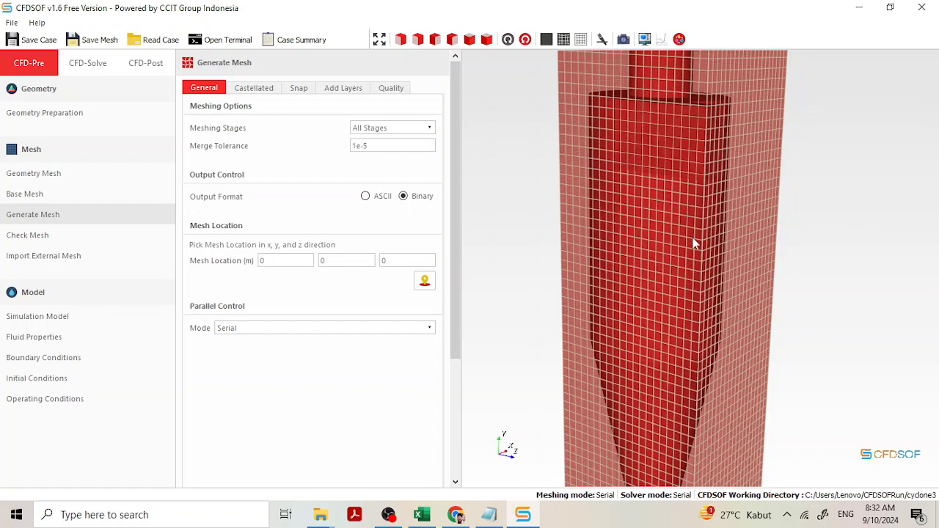
left_click_drag(694, 244, 538, 191)
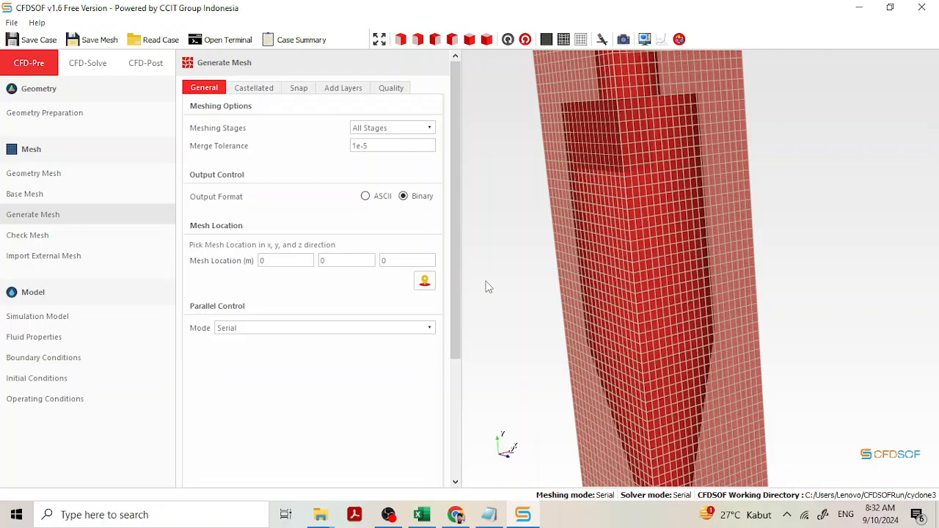
- Set the mesh location point inside the cyclone to 0.02, 0.1, 0.02 m, judging its position from the base mesh origin
left_click(424, 283)
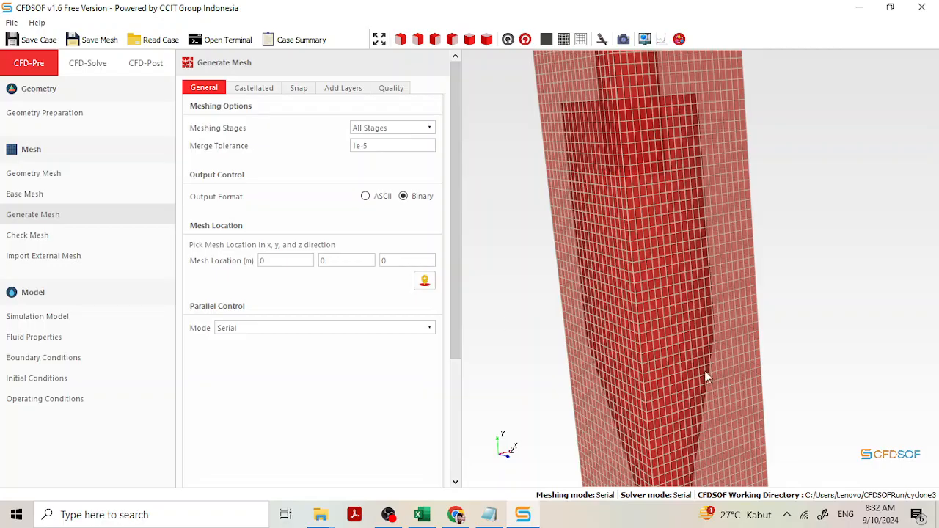
middle_click_drag(706, 373, 786, 101)
scroll(693, 287, "up", 3)
scroll(587, 318, "up", 5)
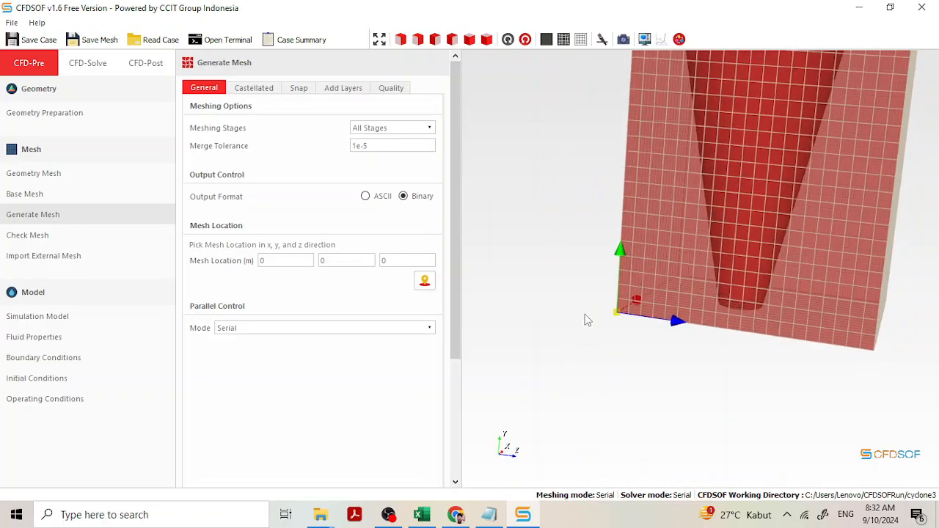
middle_click_drag(576, 377, 646, 369)
scroll(591, 376, "up", 3)
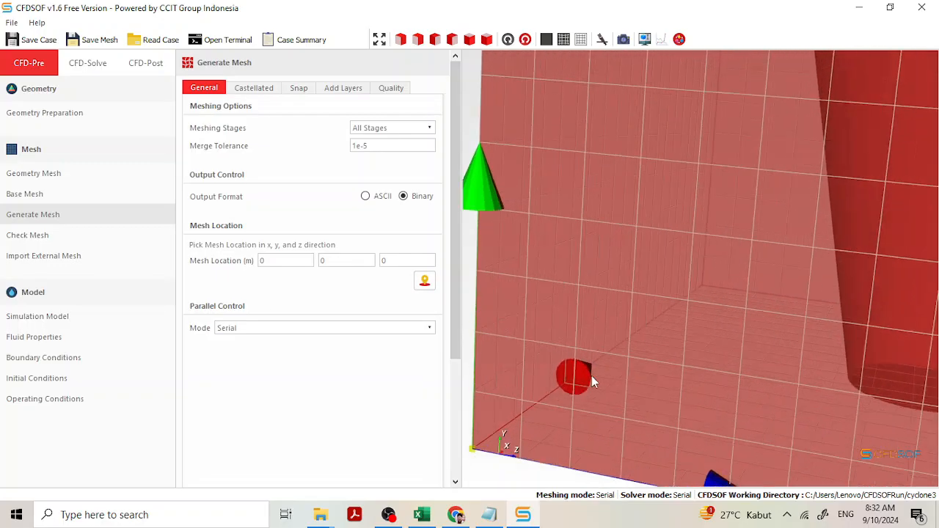
middle_click_drag(635, 327, 767, 239)
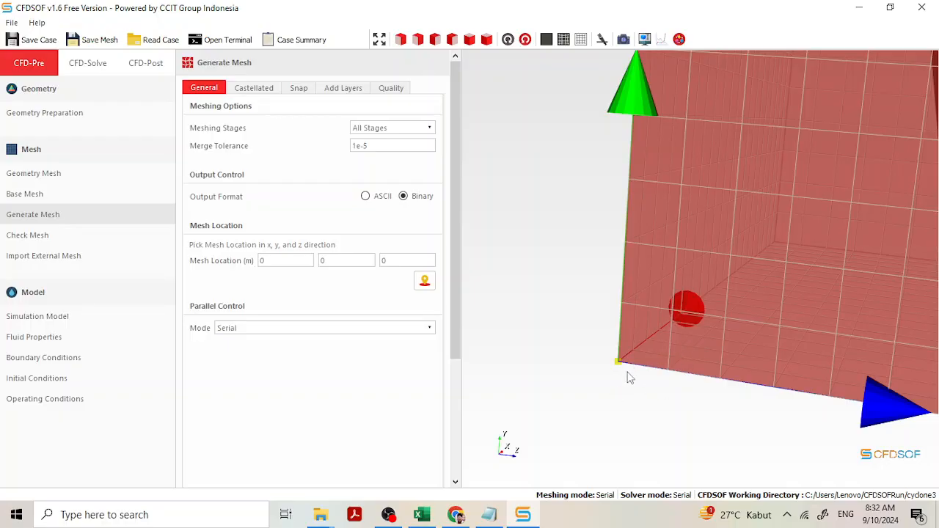
scroll(671, 355, "down", 3)
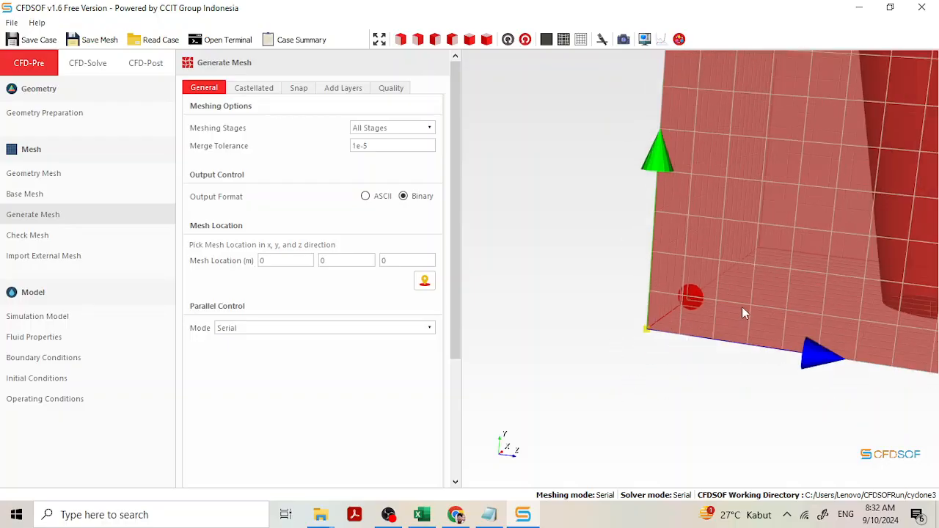
scroll(742, 306, "down", 2)
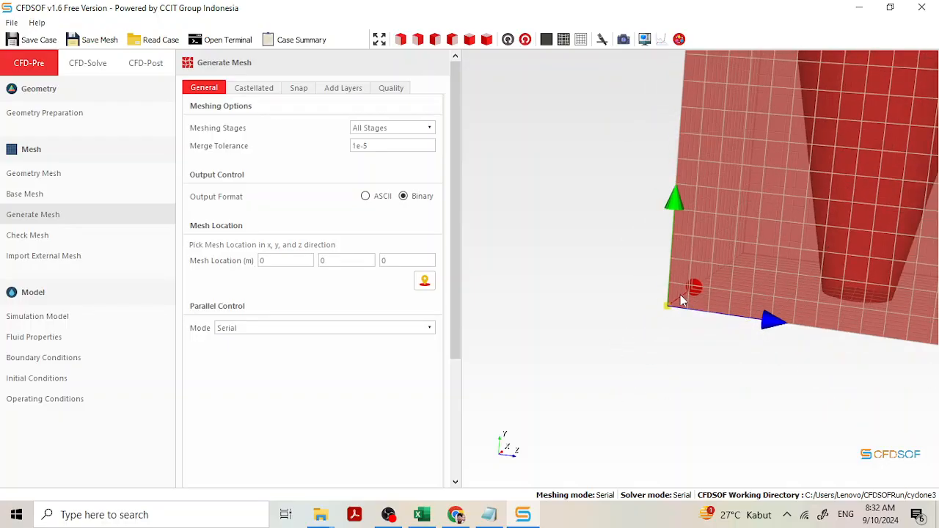
middle_click_drag(712, 244, 636, 418)
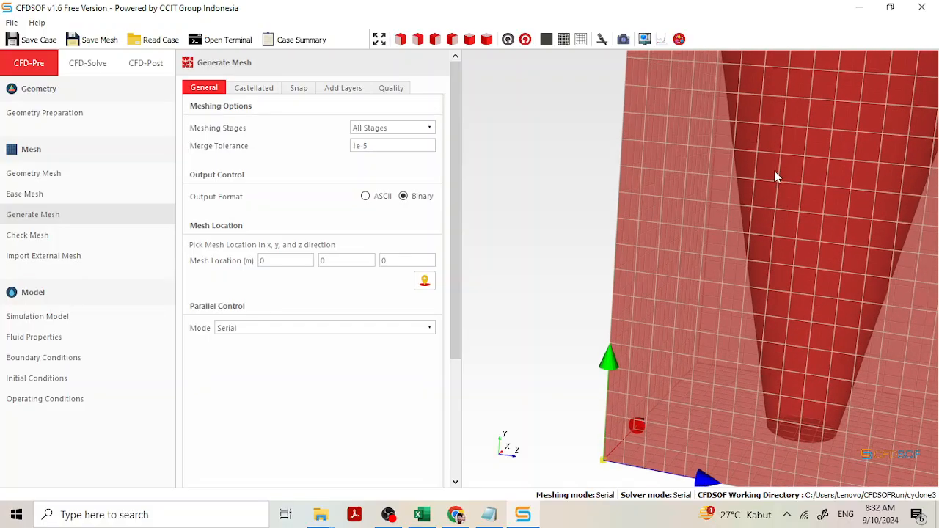
scroll(791, 199, "up", 2)
scroll(789, 162, "down", 6)
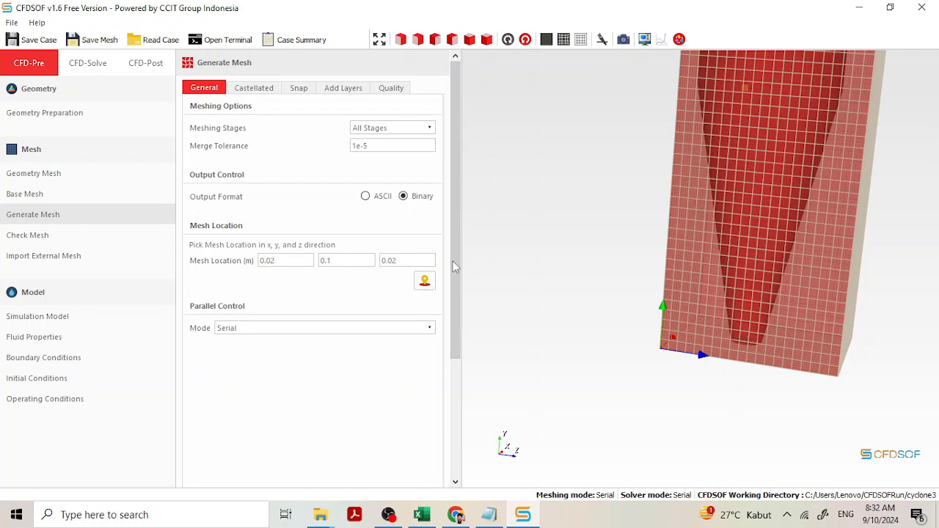
- Check from several sides that the mesh location point lies inside the cyclone body and generate the mesh
left_click_drag(734, 150, 655, 153)
middle_click_drag(736, 134, 656, 375)
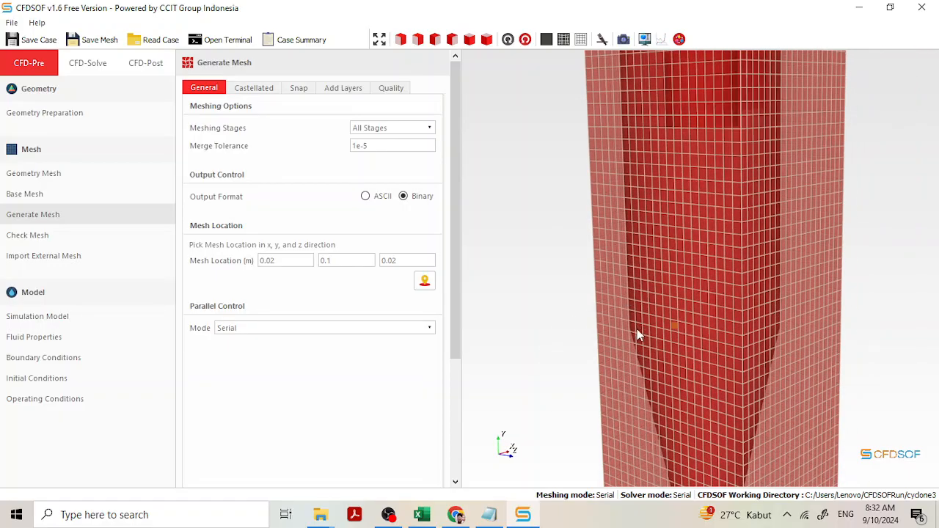
left_click_drag(637, 330, 727, 336)
scroll(728, 337, "up", 6)
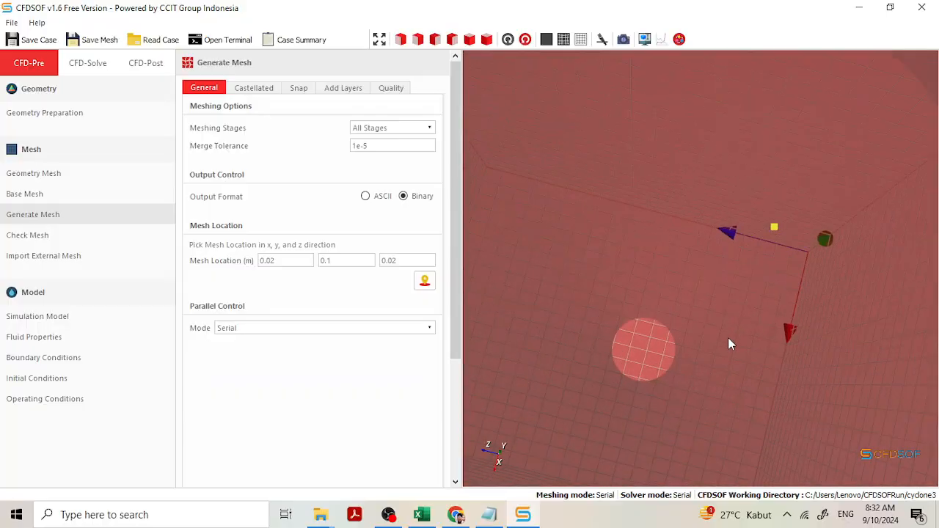
scroll(720, 339, "up", 1)
scroll(720, 339, "down", 8)
left_click_drag(651, 391, 696, 269)
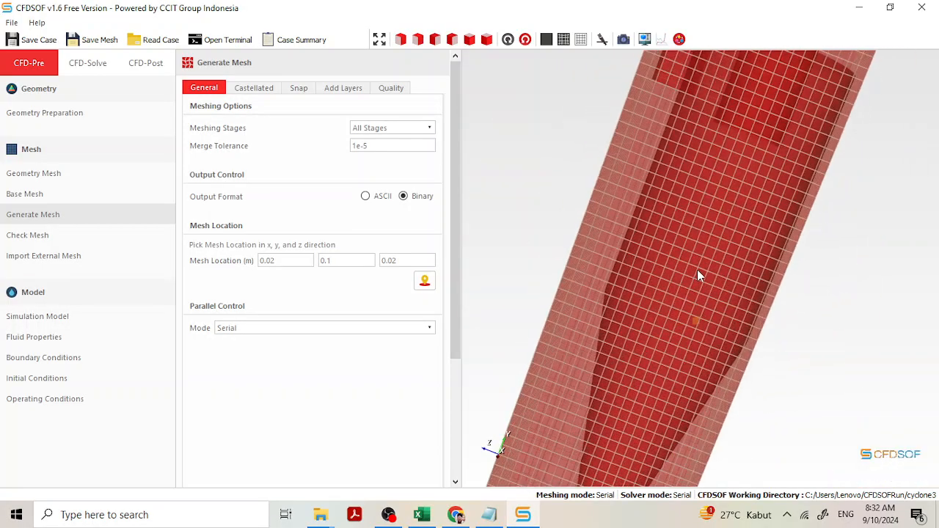
left_click_drag(458, 229, 405, 429)
left_click(348, 471)
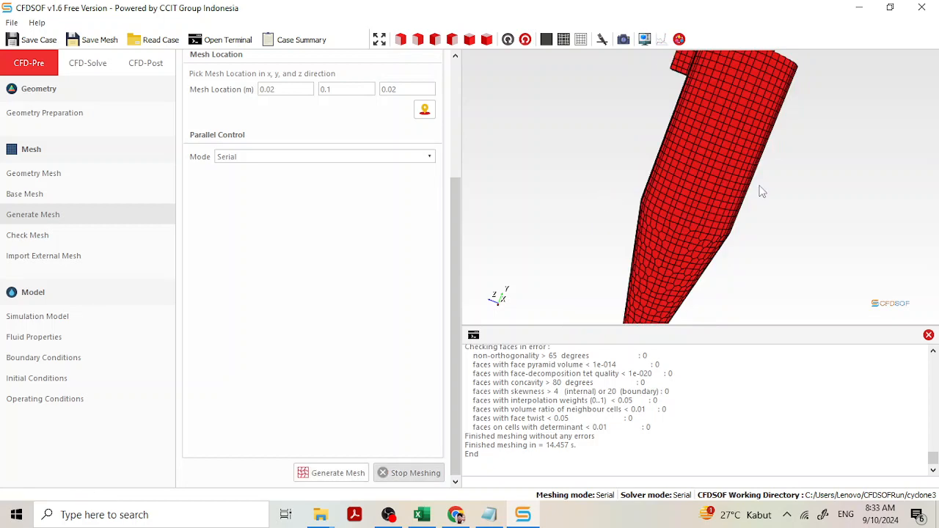
- Examine the generated mesh around the cyclone's cone, inlet duct, top face and gas outlet pipe for surface quality
left_click_drag(717, 258, 702, 192)
scroll(702, 192, "up", 8)
left_click_drag(649, 206, 732, 207)
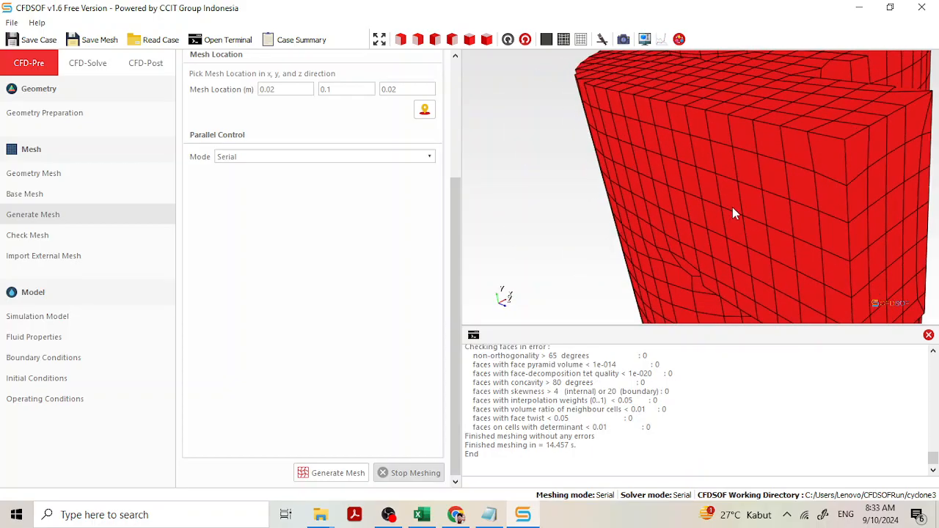
scroll(732, 206, "down", 5)
left_click_drag(775, 161, 773, 217)
scroll(773, 217, "up", 3)
left_click_drag(638, 200, 784, 202)
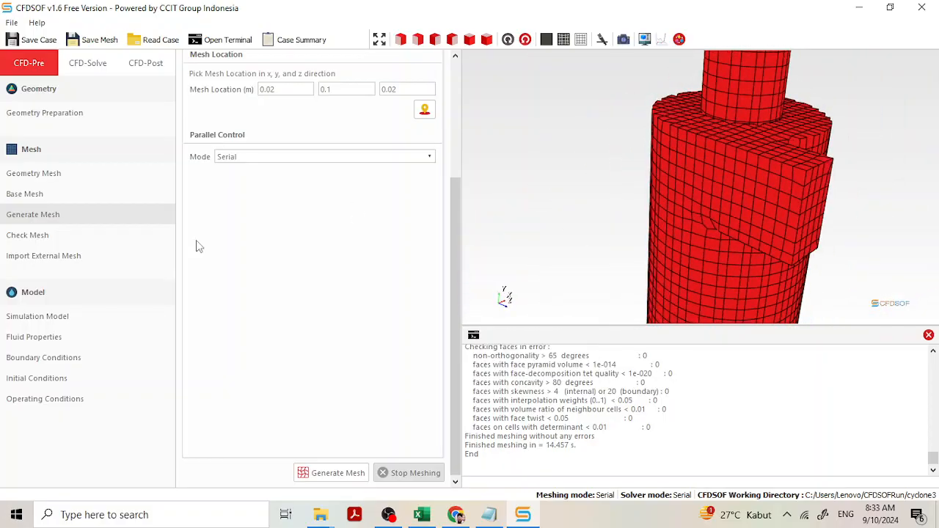
- Set the minimum and maximum levels of both edge and surface refinement to 1 for the Wall geometry
left_click(74, 174)
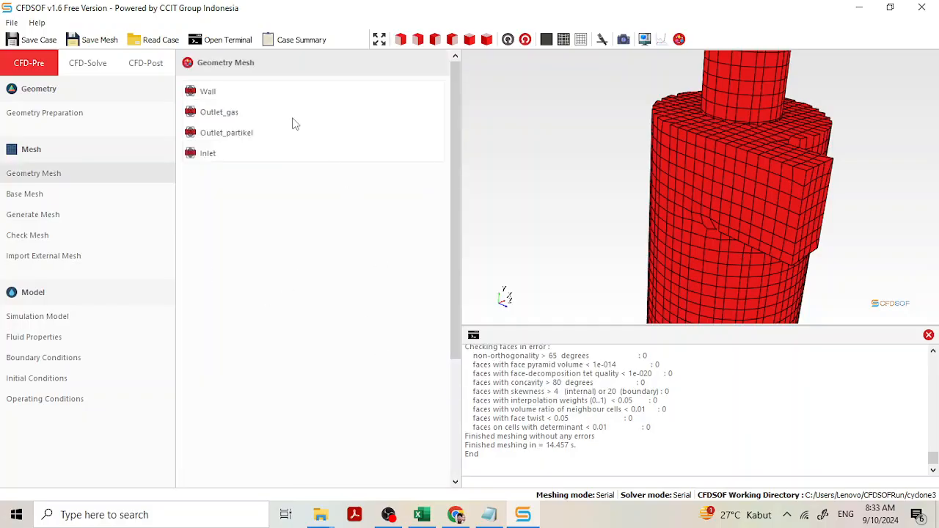
left_click_drag(936, 223, 829, 170)
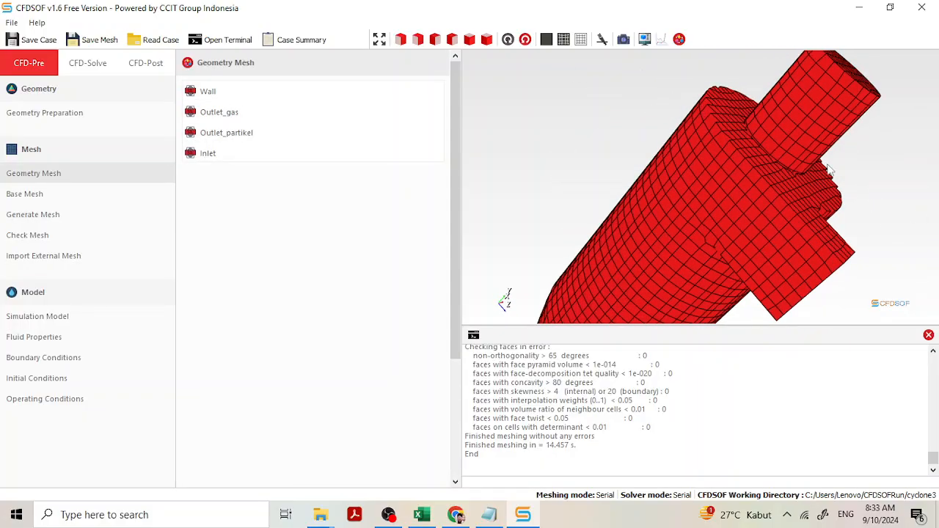
left_click_drag(641, 189, 740, 147)
left_click_drag(740, 187, 469, 172)
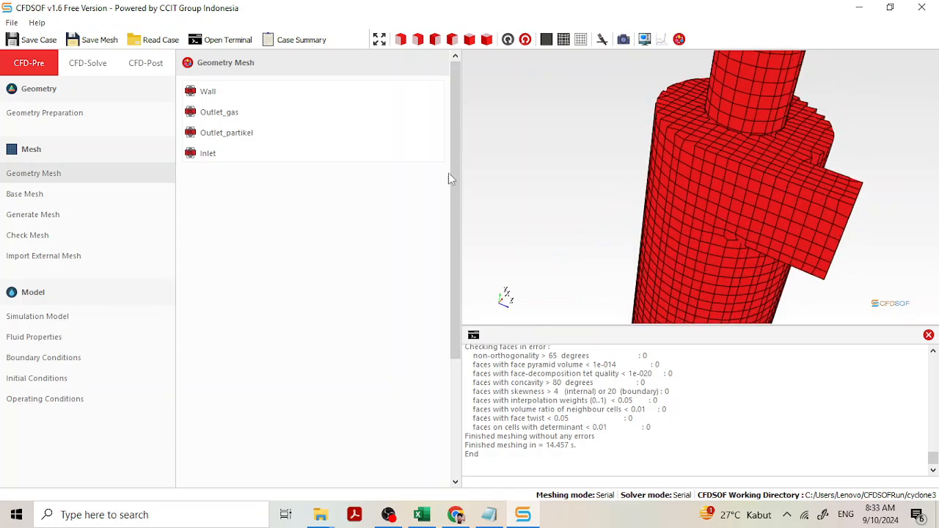
left_click(268, 89)
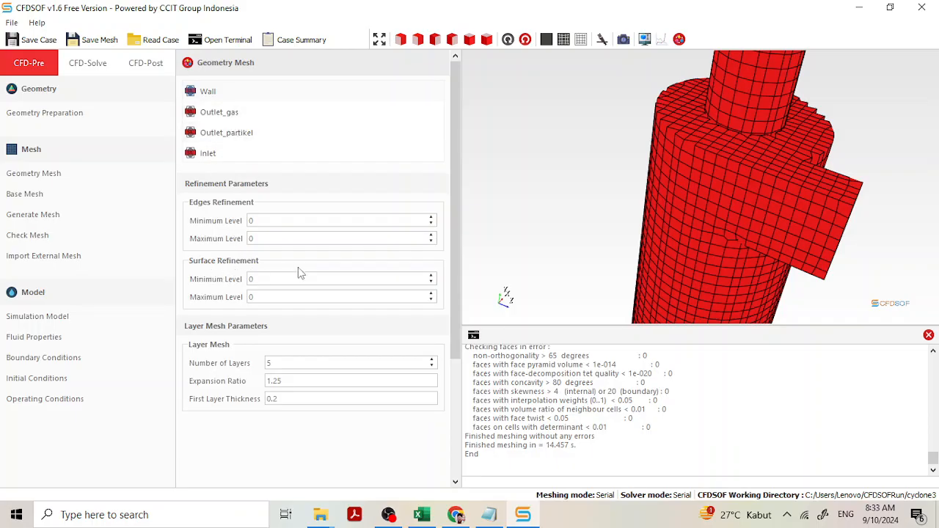
left_click(431, 276)
left_click(431, 217)
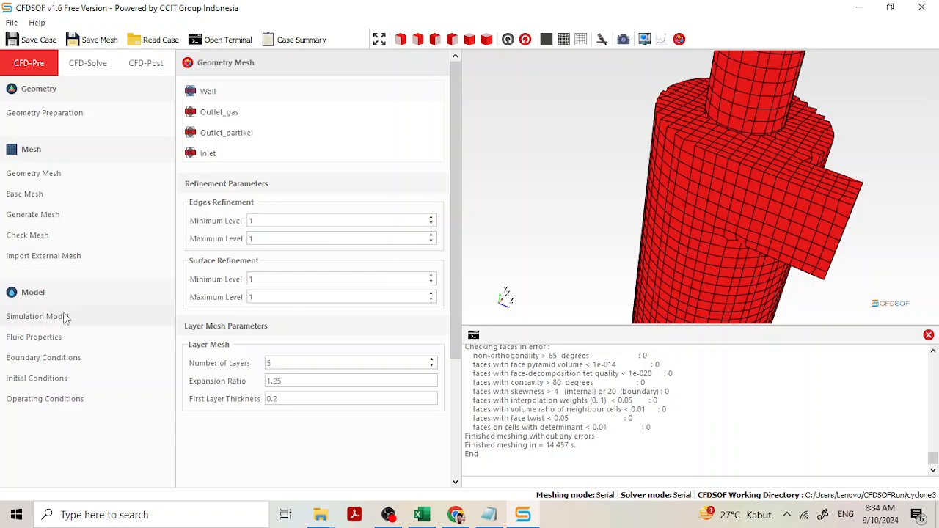
- Regenerate the mesh in serial mode with the refined wall settings
left_click(44, 215)
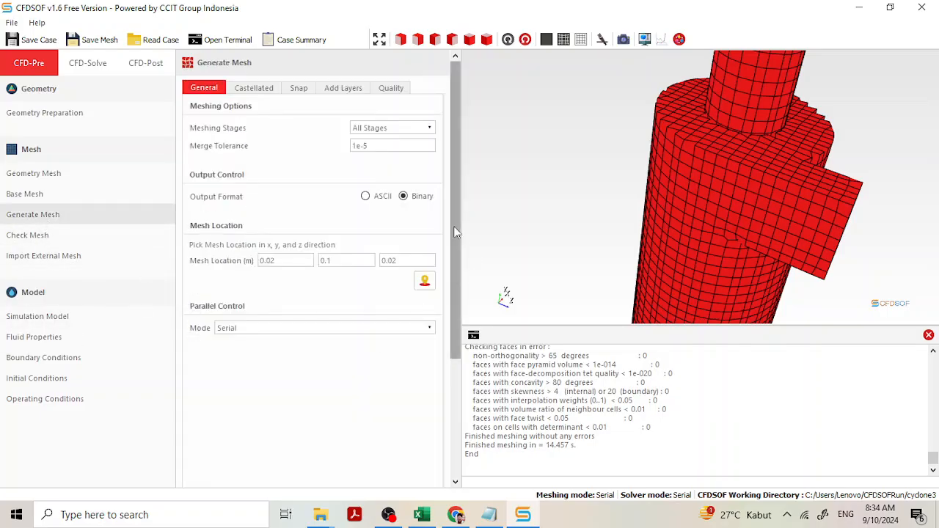
left_click_drag(453, 226, 453, 340)
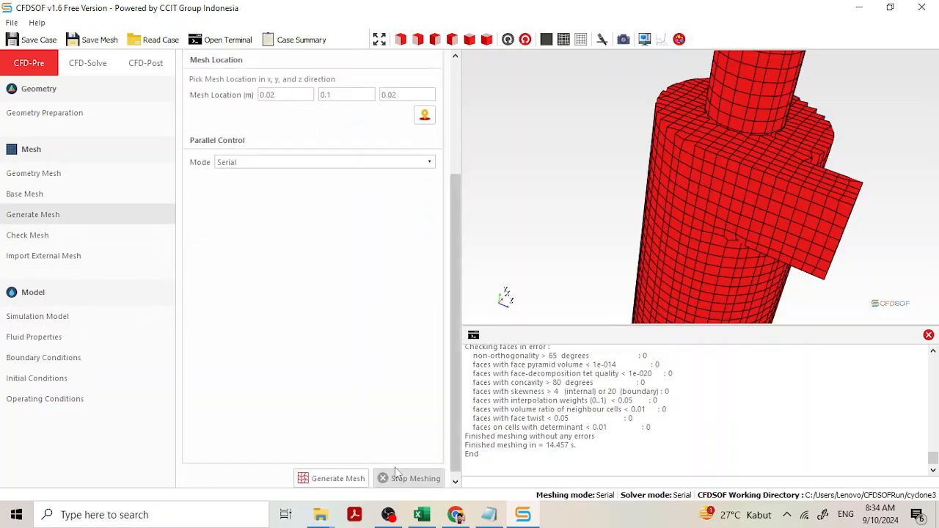
left_click(318, 481)
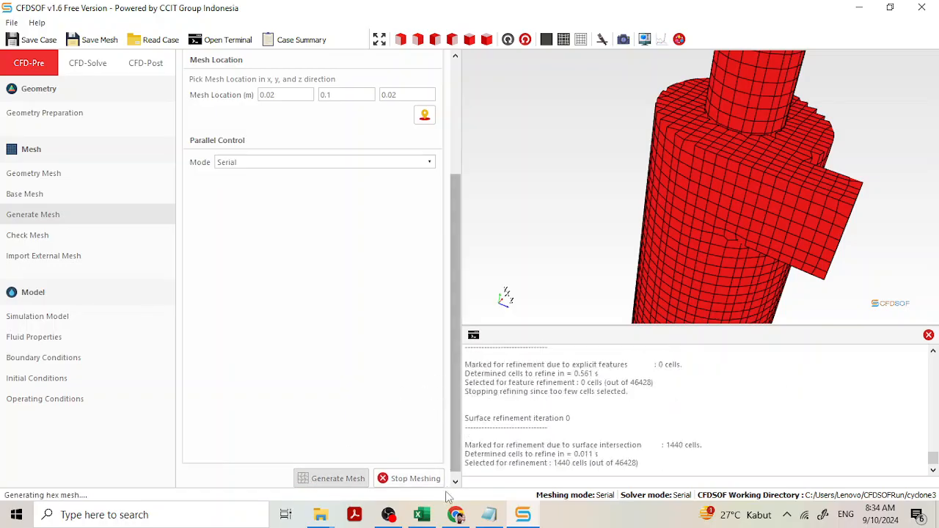
left_click(388, 514)
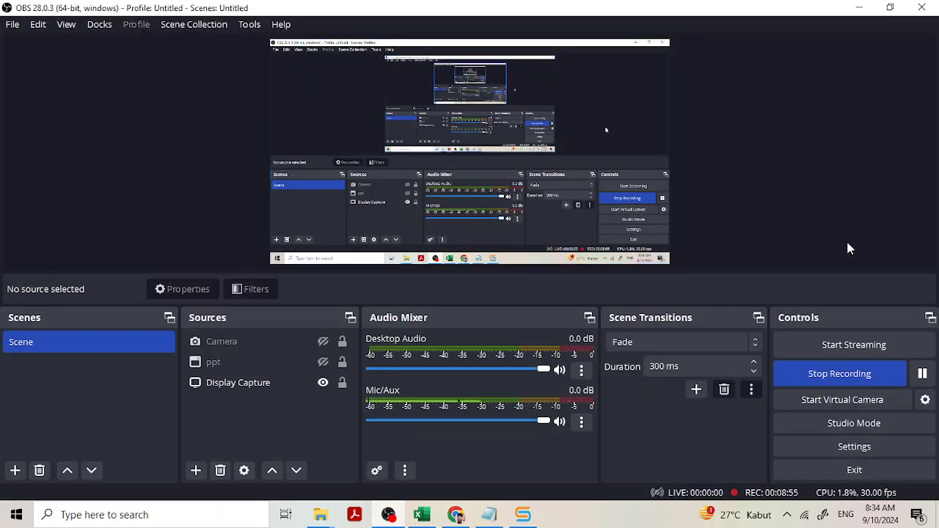
left_click(922, 373)
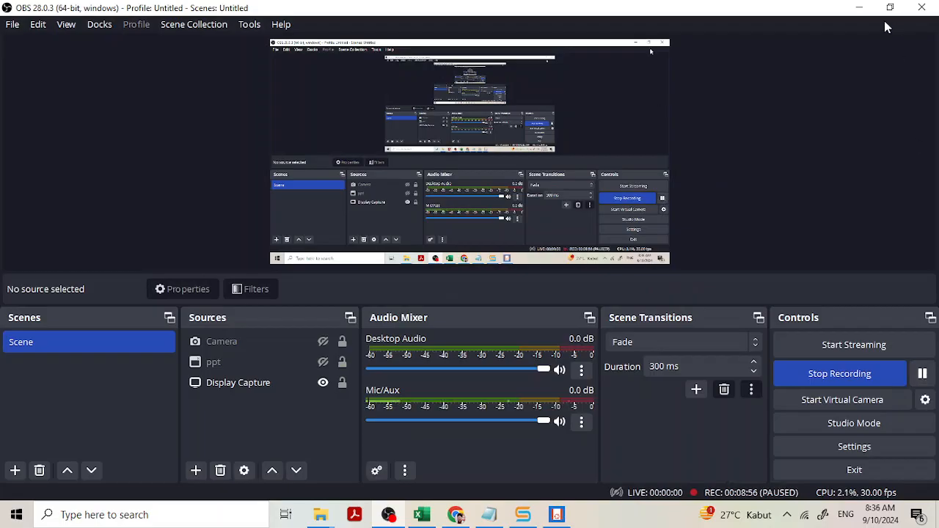
left_click(859, 8)
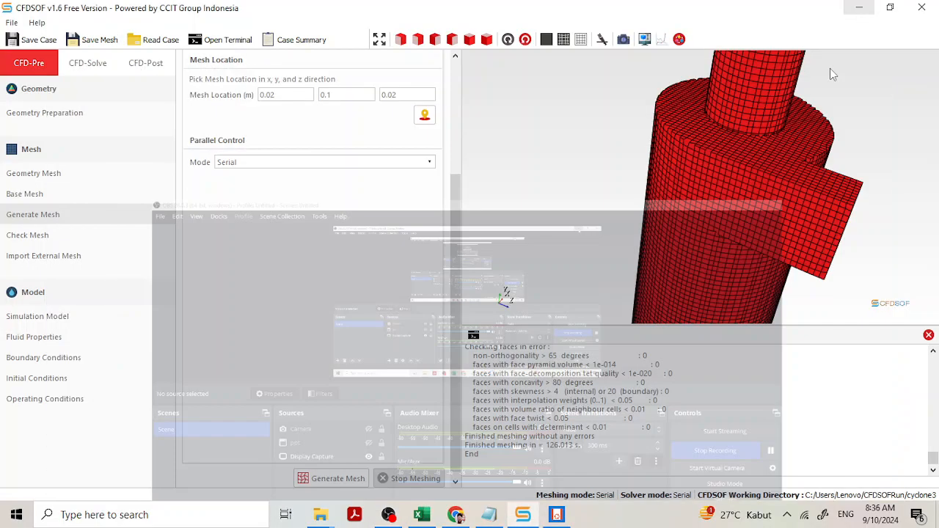
- Inspect the refined mesh around the cyclone's top and gas outlet pipe and run the mesh quality check
left_click_drag(867, 165, 694, 172)
scroll(694, 172, "up", 8)
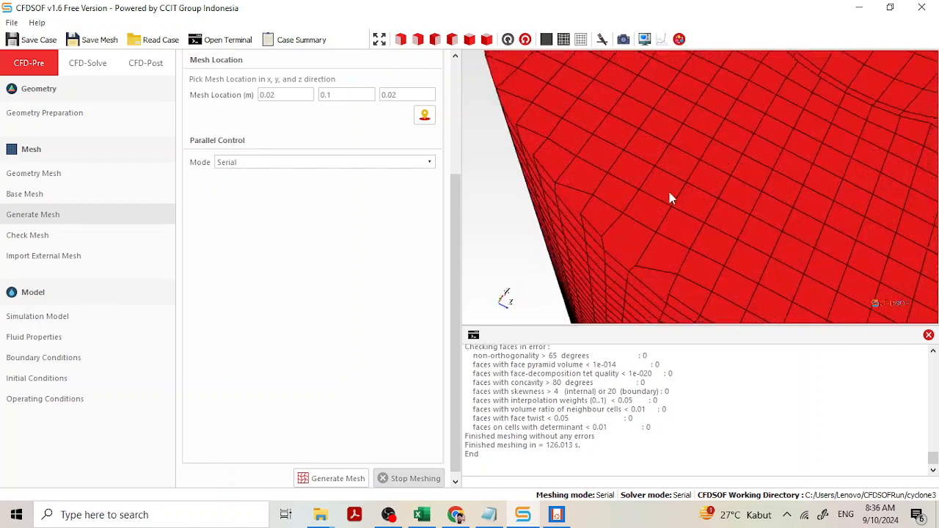
scroll(666, 217, "down", 4)
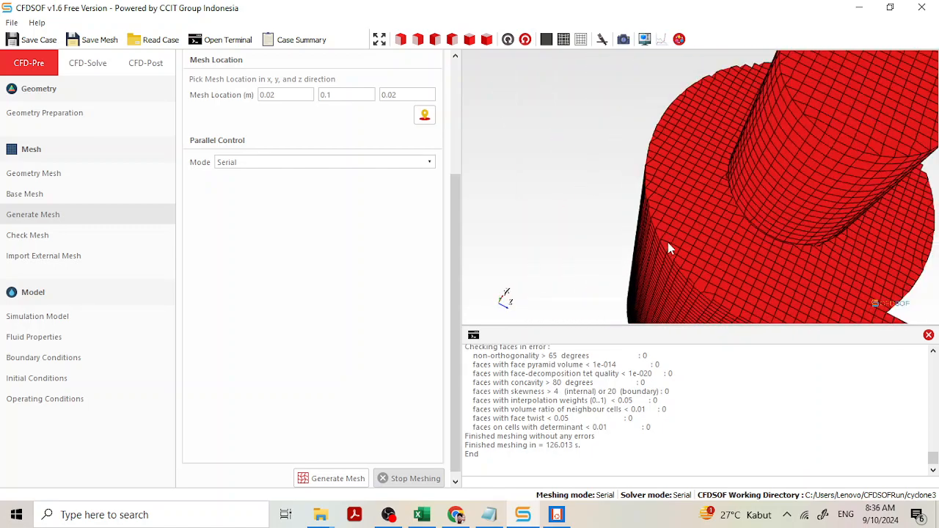
left_click_drag(668, 242, 677, 181)
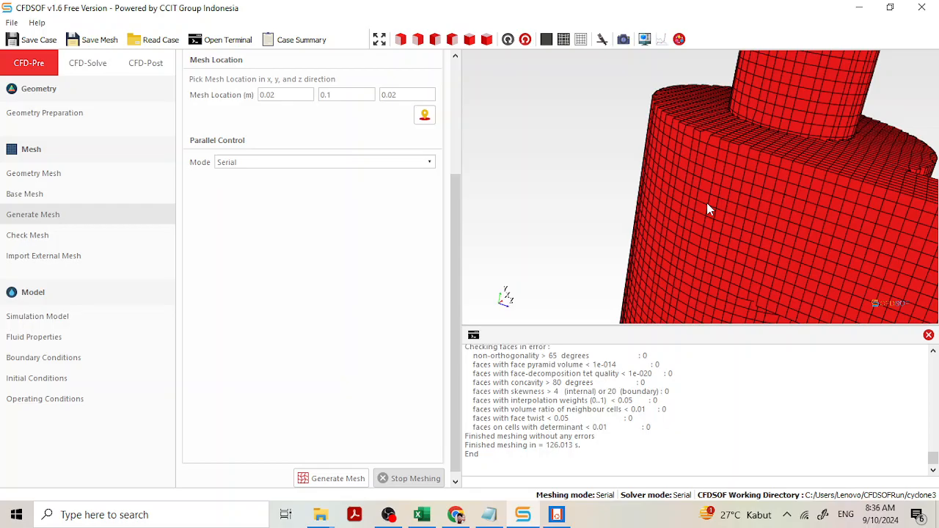
left_click(84, 236)
left_click(389, 300)
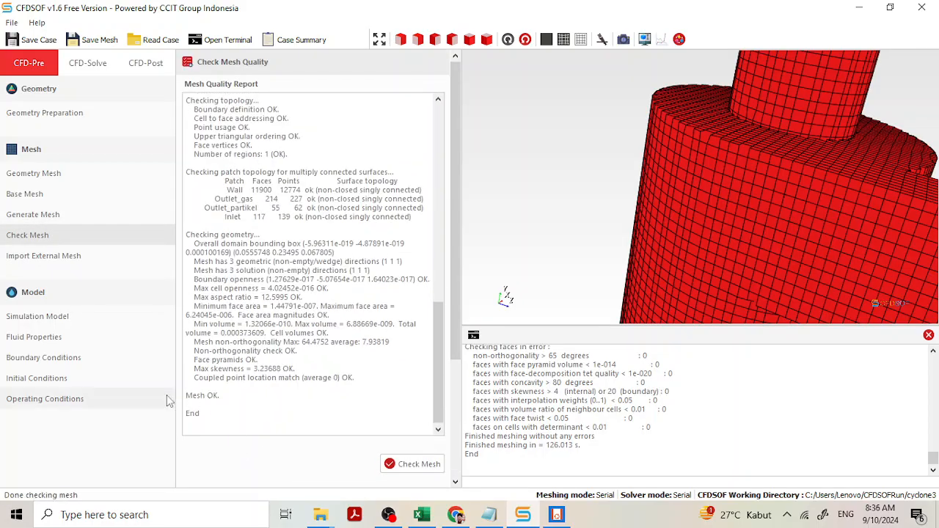
- Configure the simulation model as transient with LES turbulence and enable gravity of -9.81 m/s² in the y direction
left_click(102, 316)
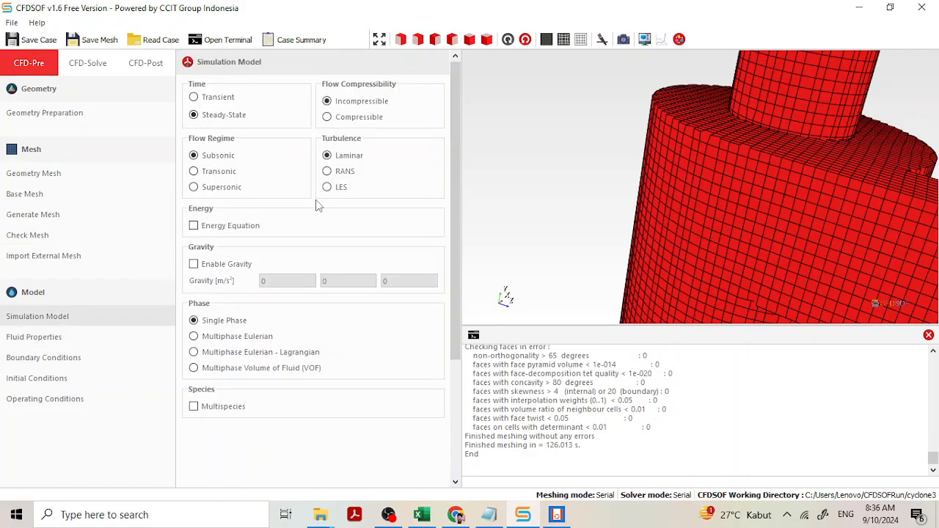
left_click(341, 188)
left_click(202, 267)
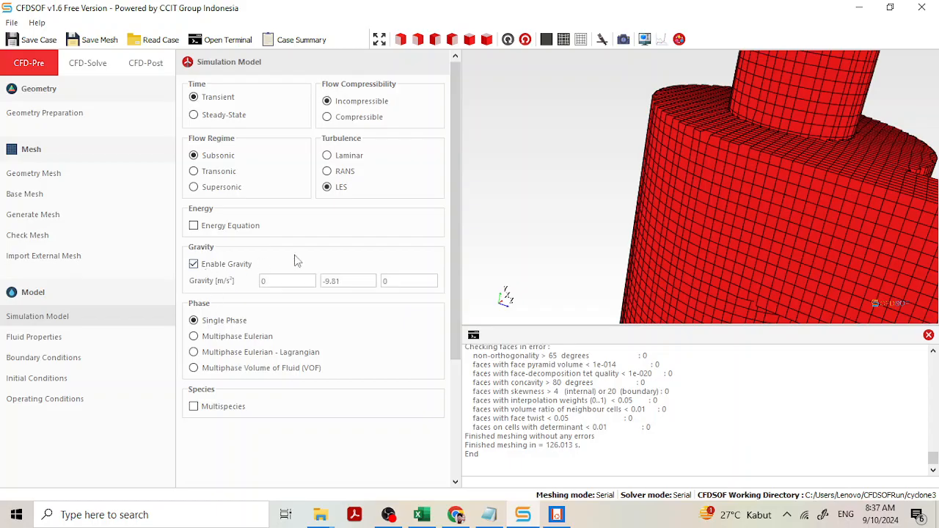
left_click_drag(587, 216, 599, 218)
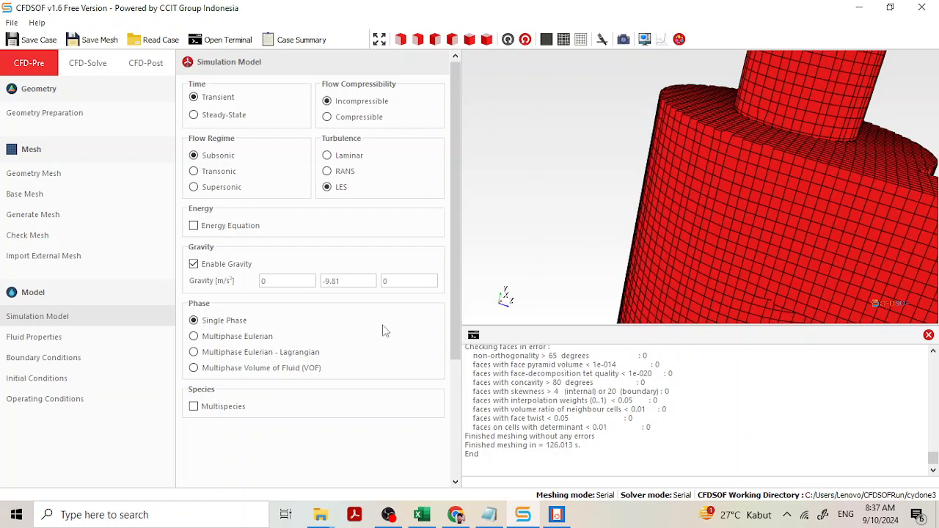
- Set the simulation model's phase to Multiphase Eulerian - Lagrangian and review the remaining model options
left_click_drag(709, 217, 718, 168)
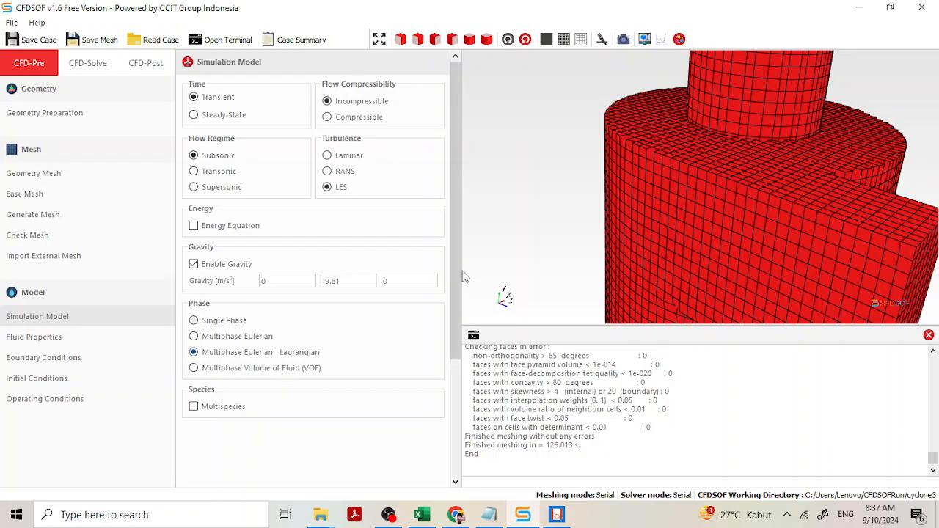
scroll(452, 257, "down", 4)
scroll(453, 249, "up", 4)
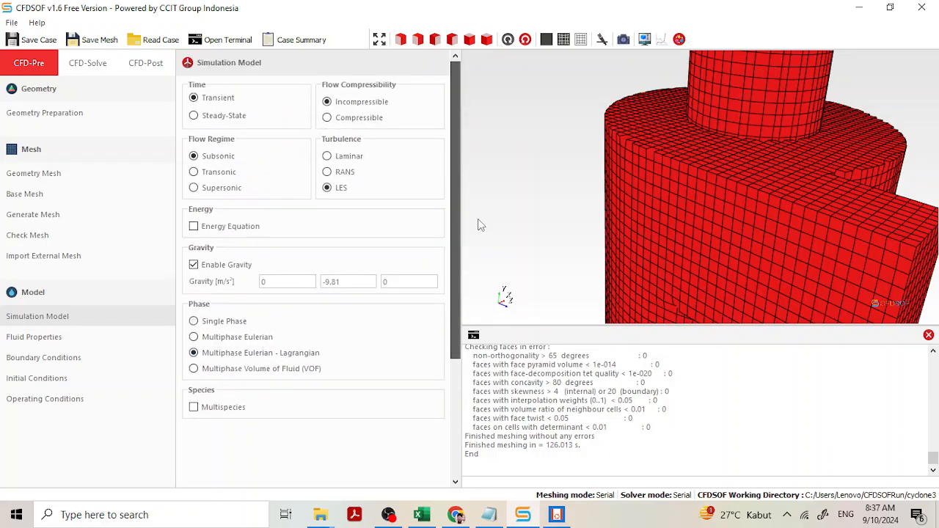
scroll(453, 239, "down", 1)
scroll(453, 264, "down", 4)
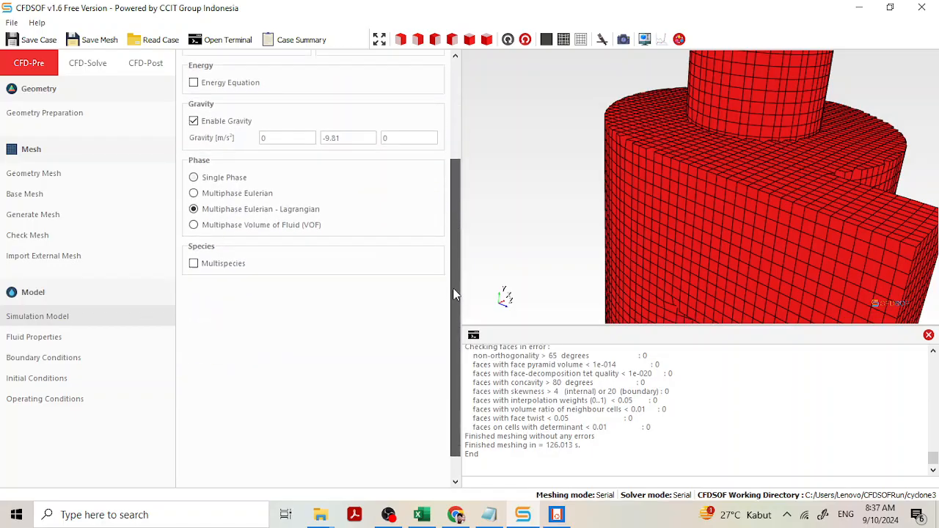
- Apply the simulation model and set the LES turbulence filter to Anisotropic
left_click(418, 473)
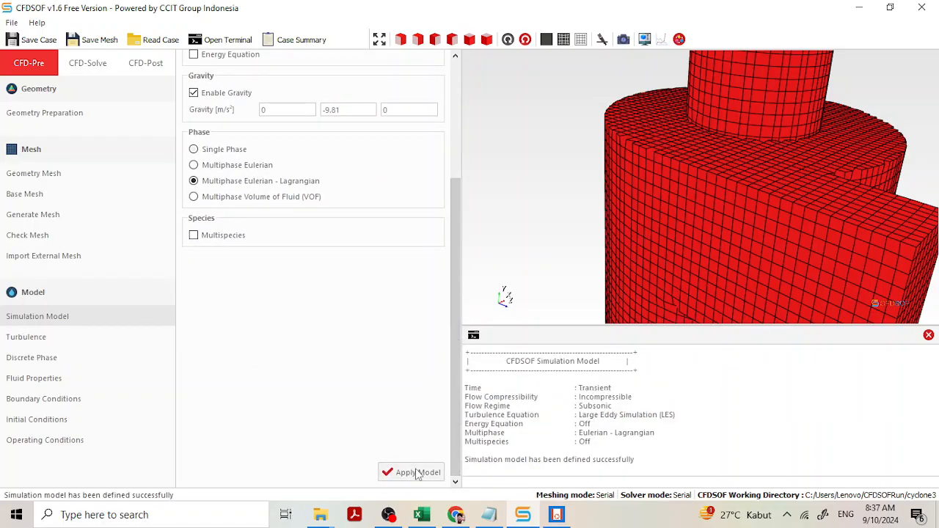
left_click(97, 345)
scroll(306, 415, "up", 3)
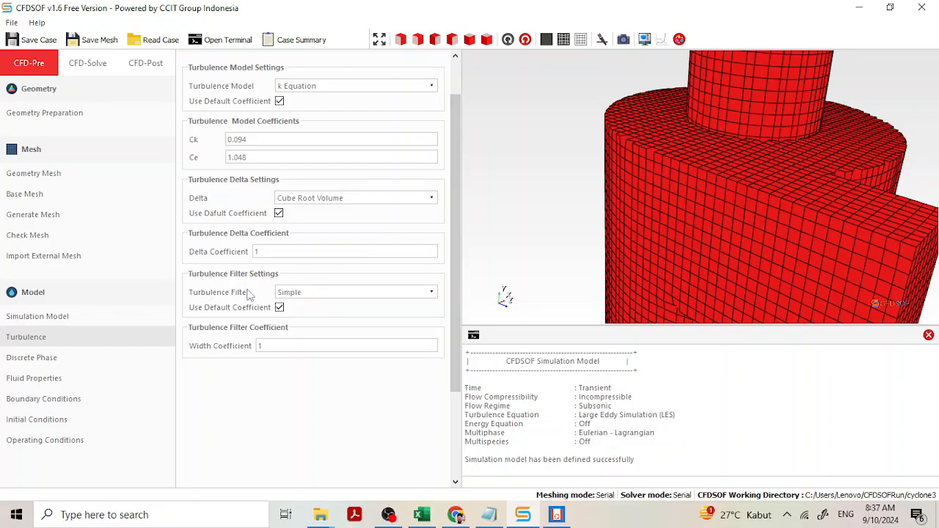
left_click(380, 294)
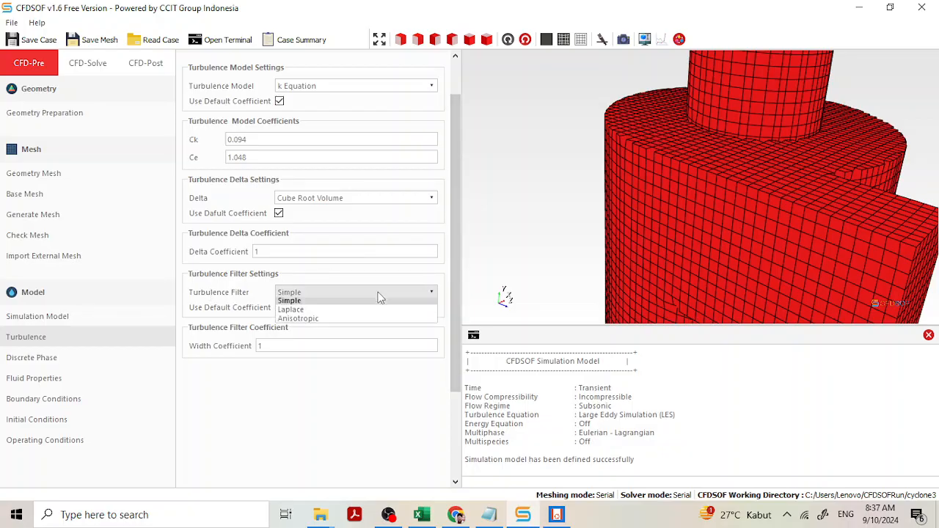
left_click(330, 321)
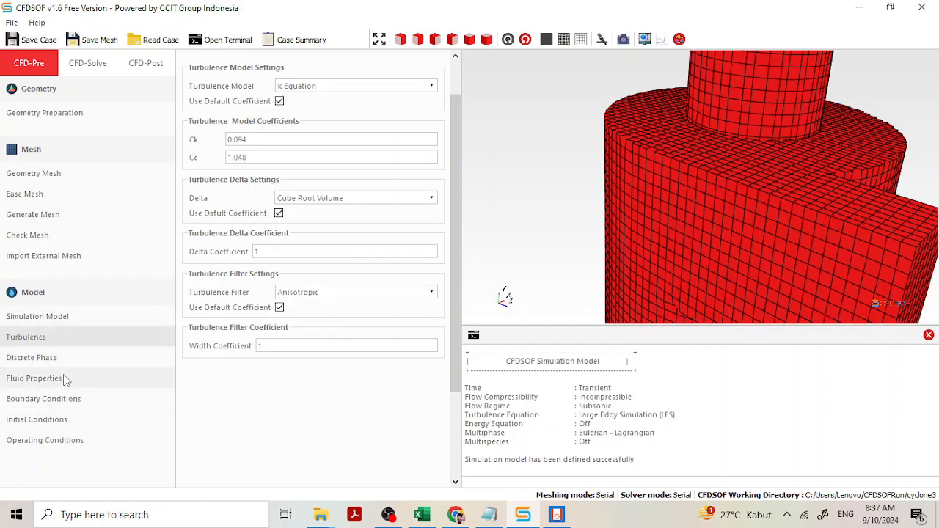
- Add a boundary injector for the discrete phase with a duration of 3 s and Inlet as its boundary
left_click(44, 357)
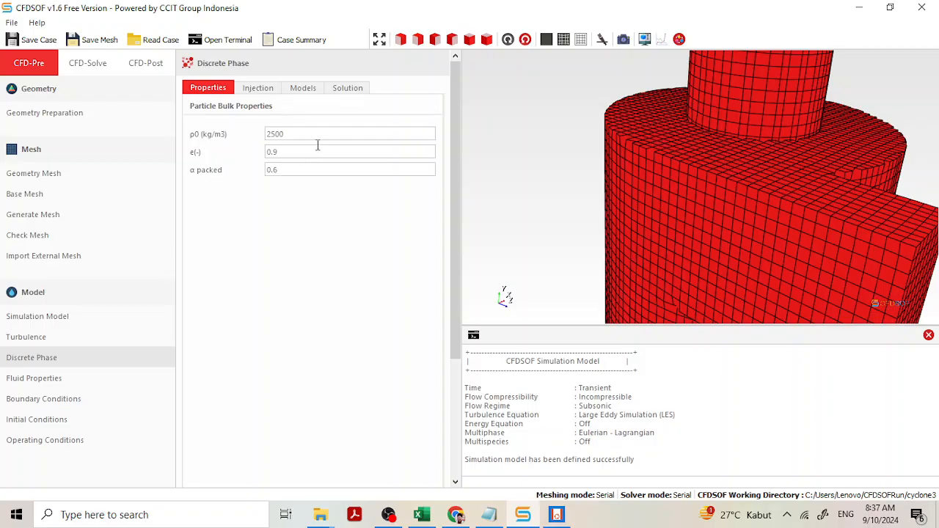
left_click(256, 89)
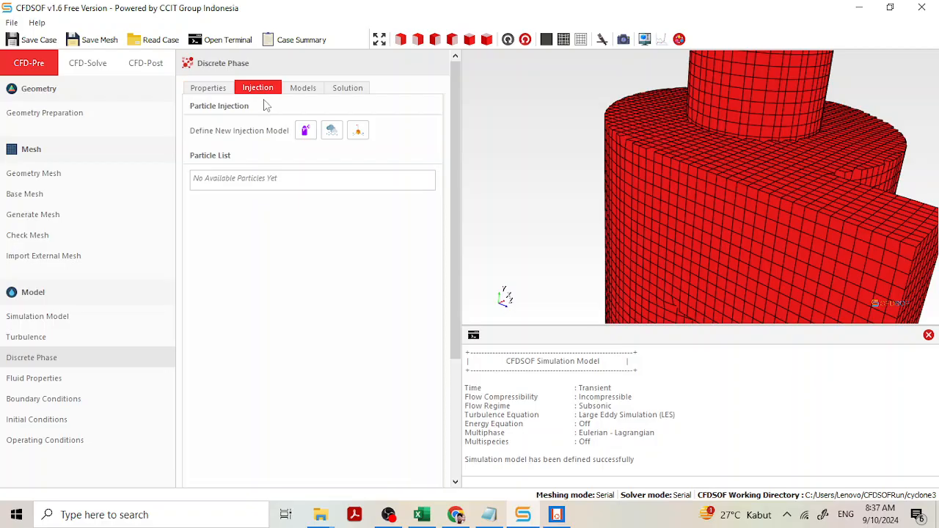
left_click(331, 132)
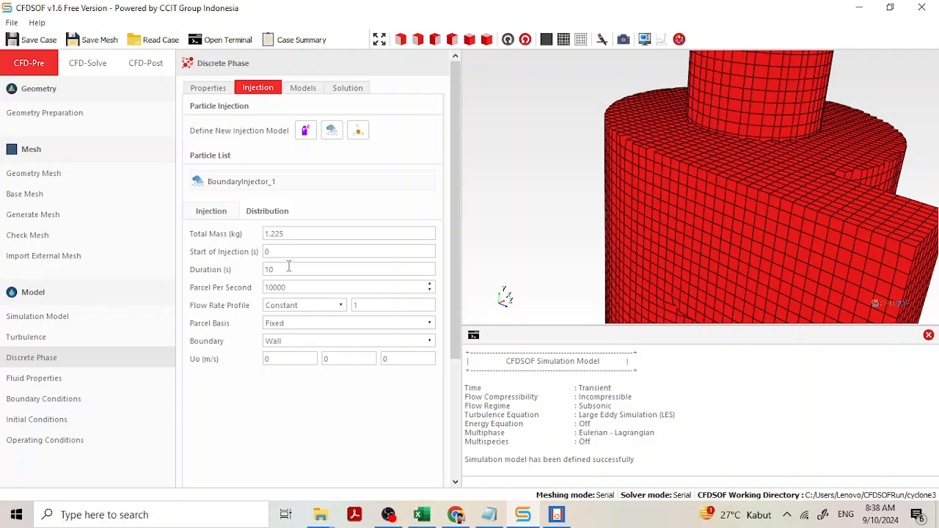
left_click_drag(304, 270, 257, 270)
left_click(428, 344)
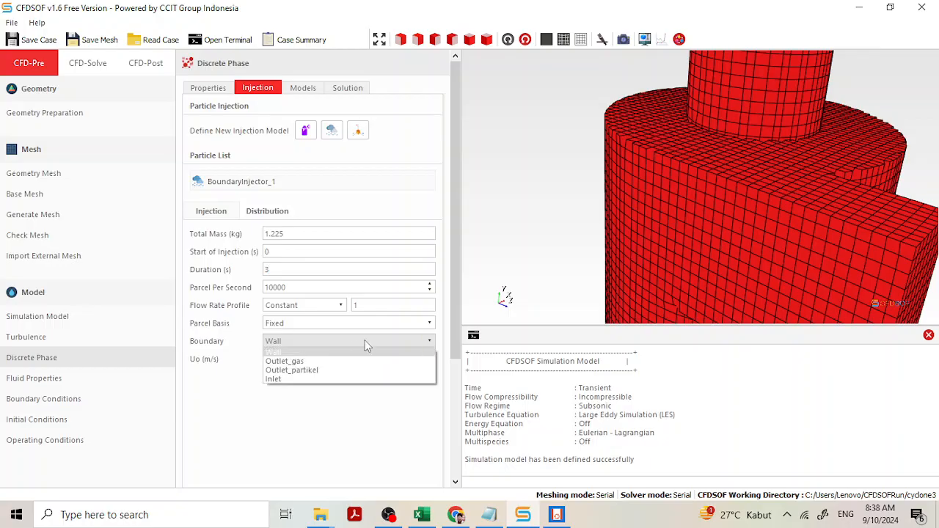
left_click(321, 379)
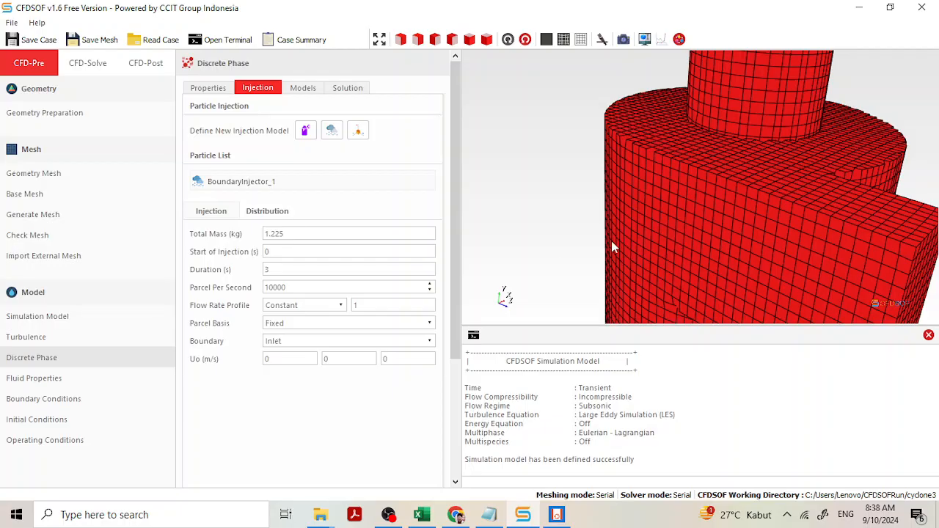
- Set the boundary injector's initial velocity Uo to -0.3 m/s in the z direction and review its particle size distribution
left_click_drag(741, 192, 682, 181)
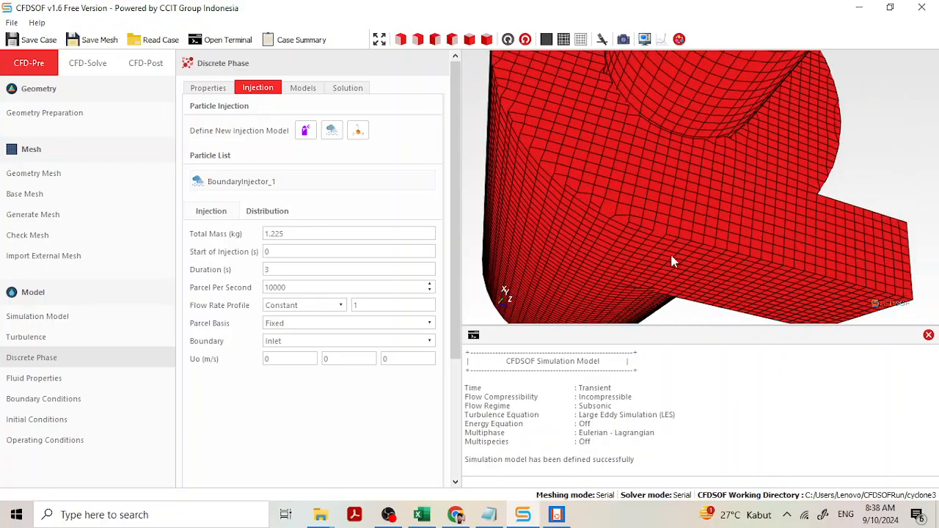
left_click_drag(671, 260, 669, 155)
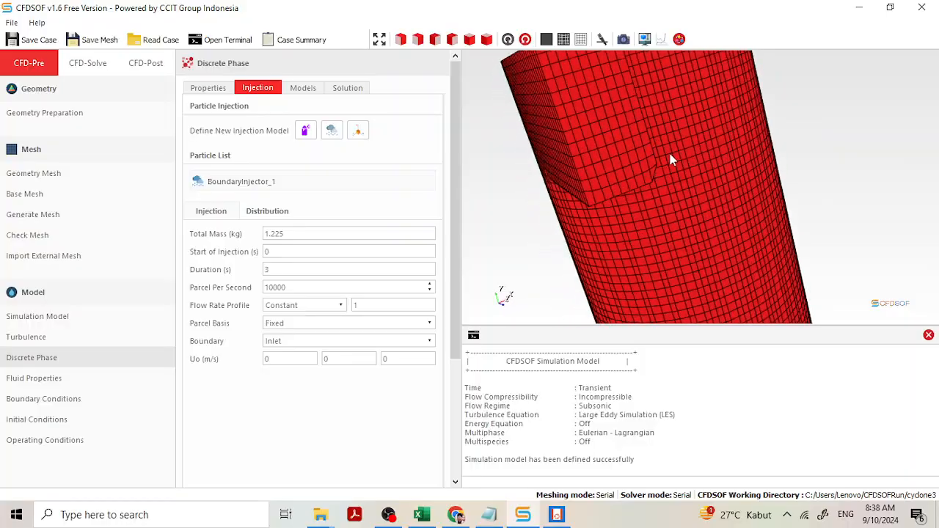
left_click_drag(621, 122, 873, 127)
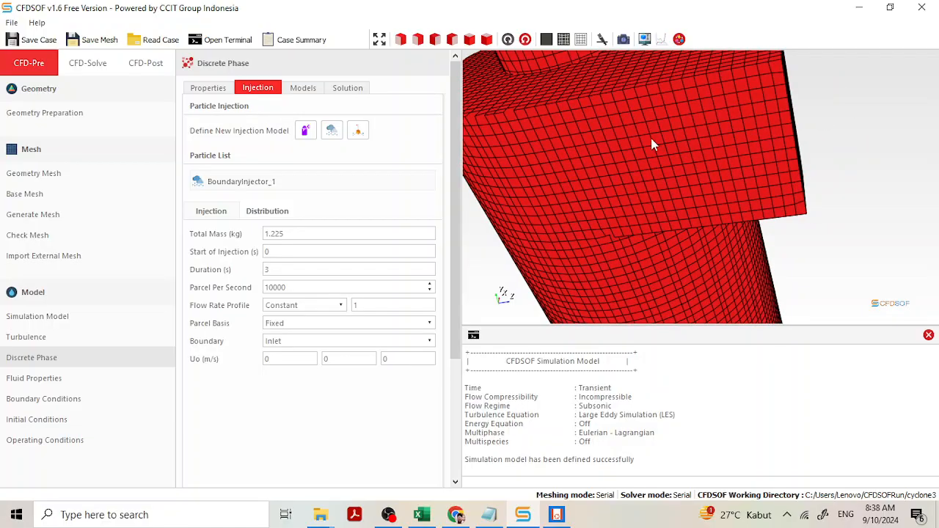
left_click_drag(652, 144, 724, 145)
left_click_drag(837, 138, 508, 327)
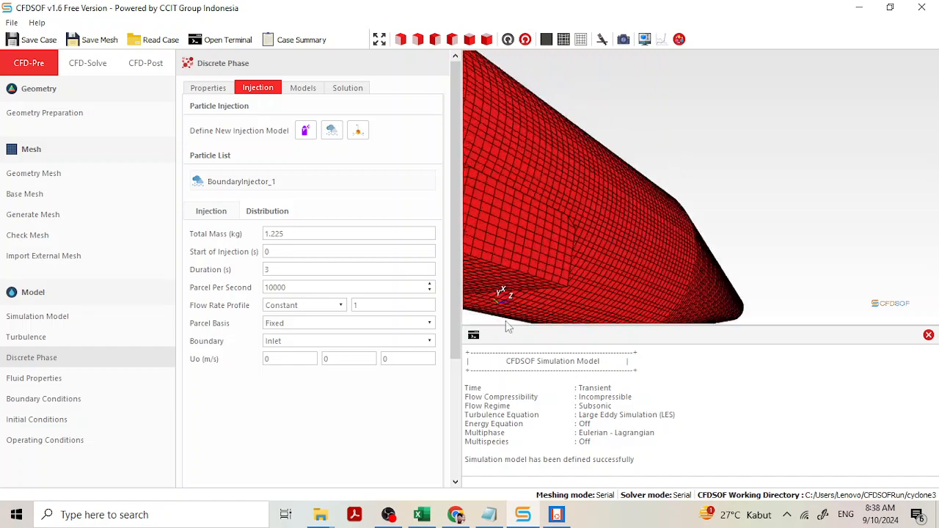
left_click_drag(525, 258, 818, 208)
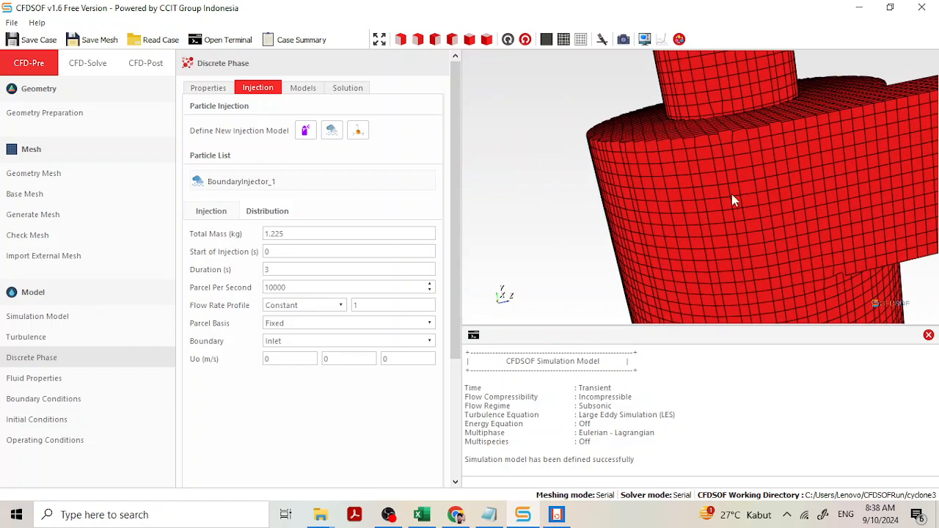
left_click_drag(804, 191, 650, 178)
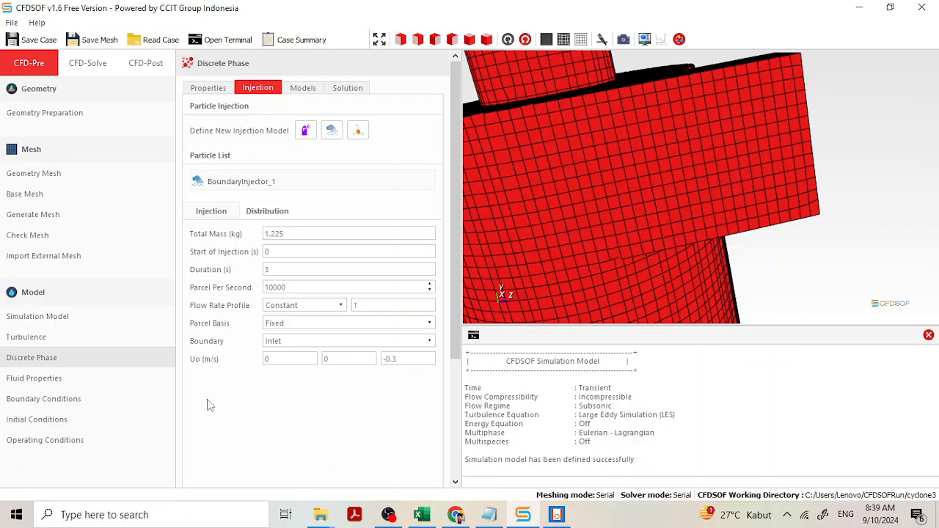
left_click(264, 213)
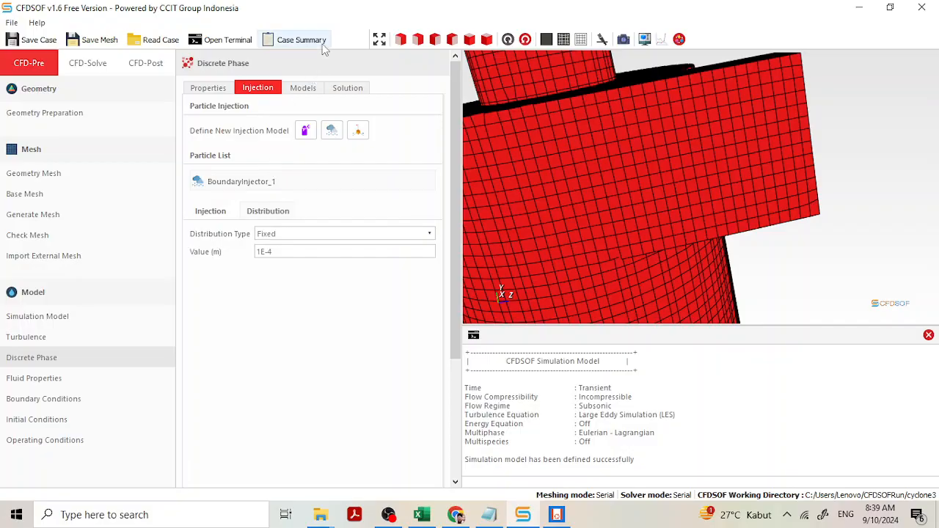
- Set the particle drag model of the discrete phase to Sphere - Drag
left_click(304, 88)
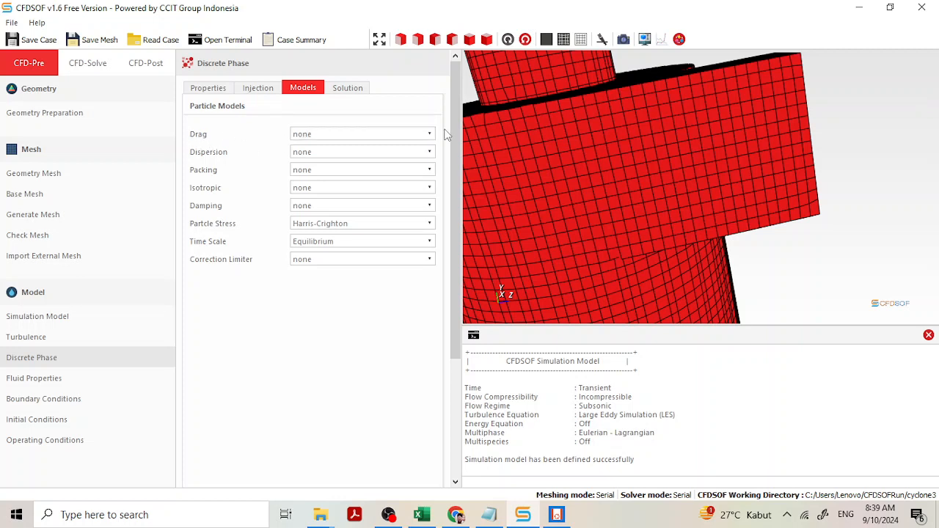
left_click(422, 138)
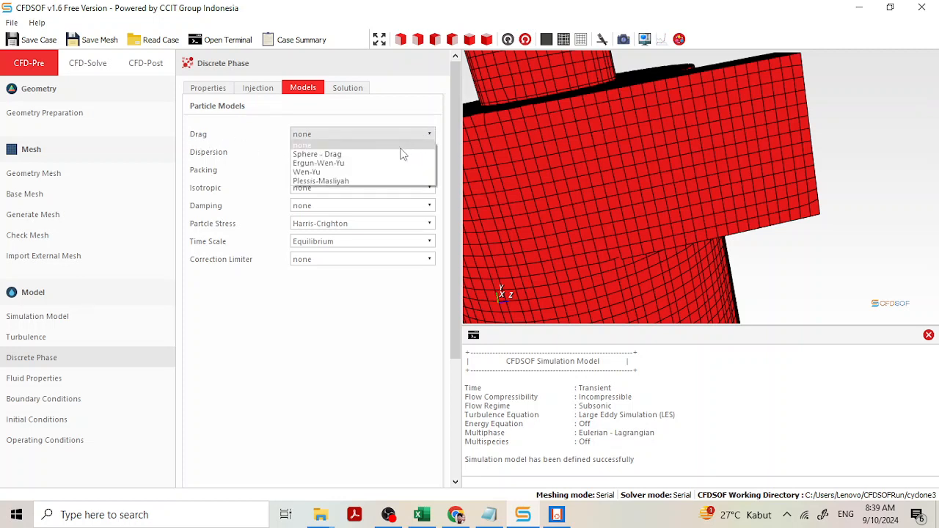
left_click(400, 155)
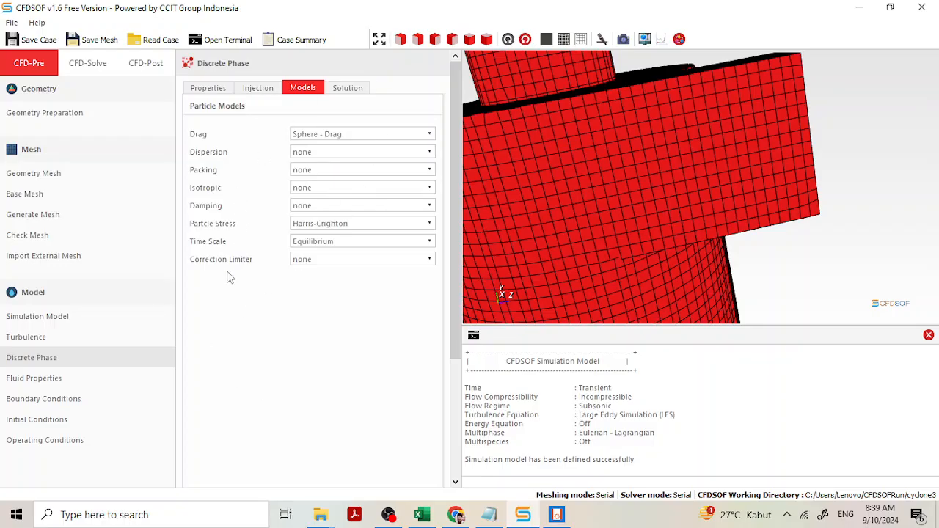
- Set the discrete phase's Lagrangian averaging to Dual and review the remaining solution settings and the fluid properties
left_click(365, 88)
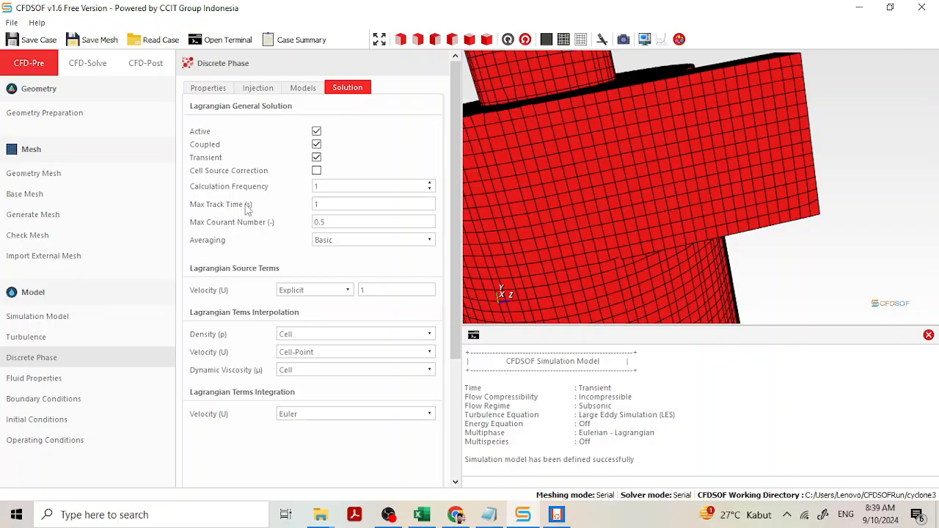
left_click(370, 240)
left_click(370, 260)
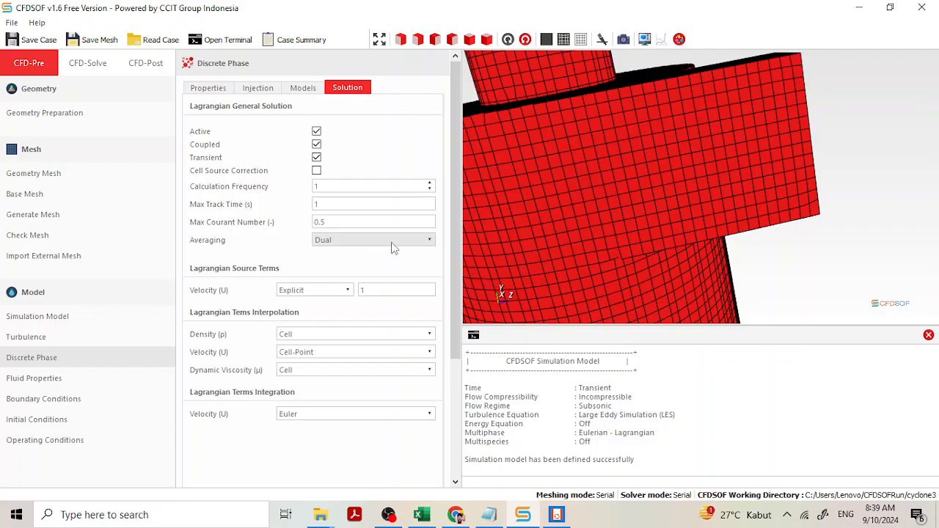
left_click(335, 290)
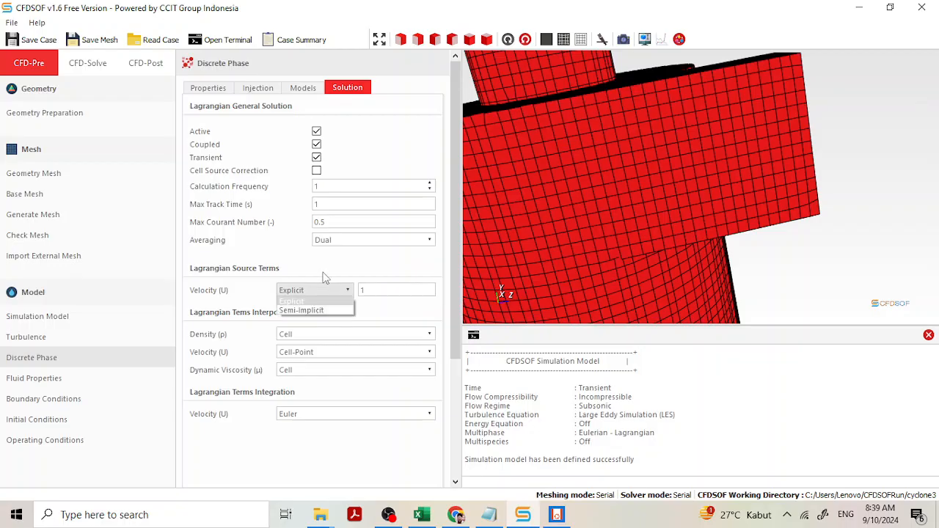
left_click(334, 286)
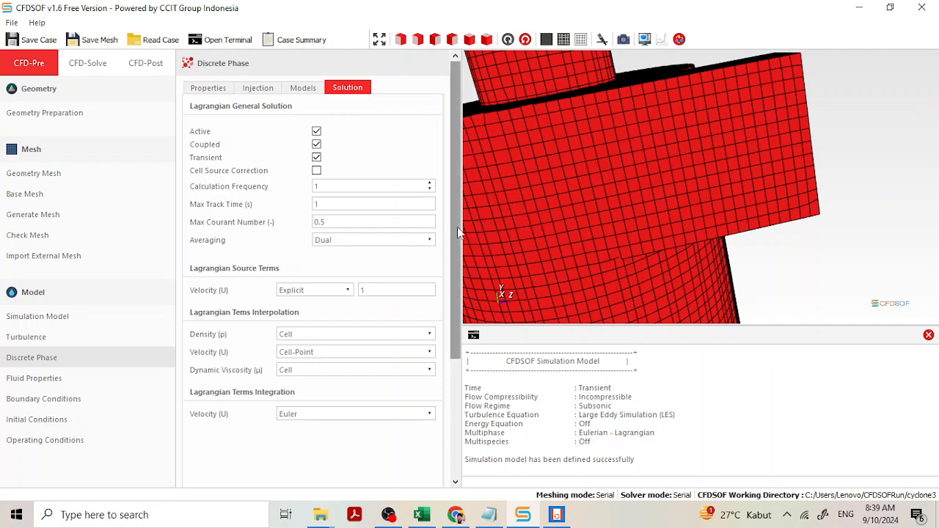
scroll(458, 232, "down", 3)
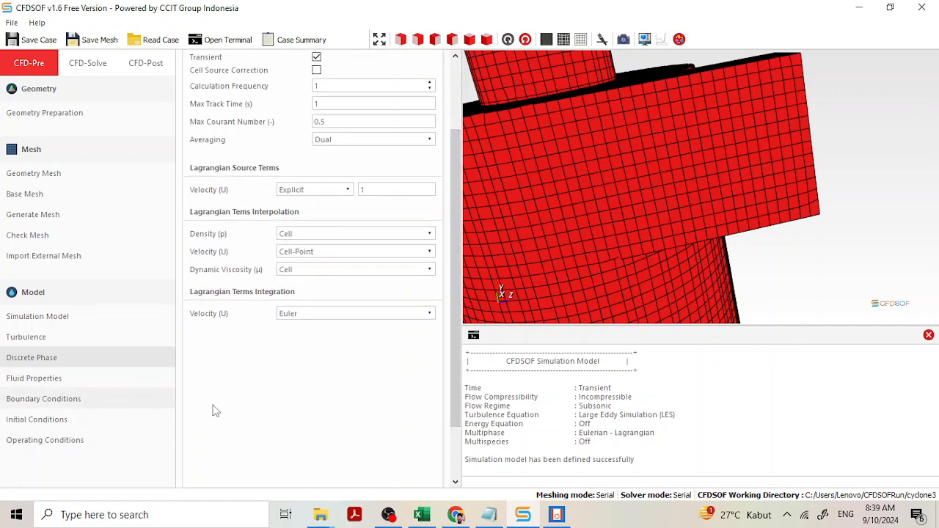
left_click(83, 380)
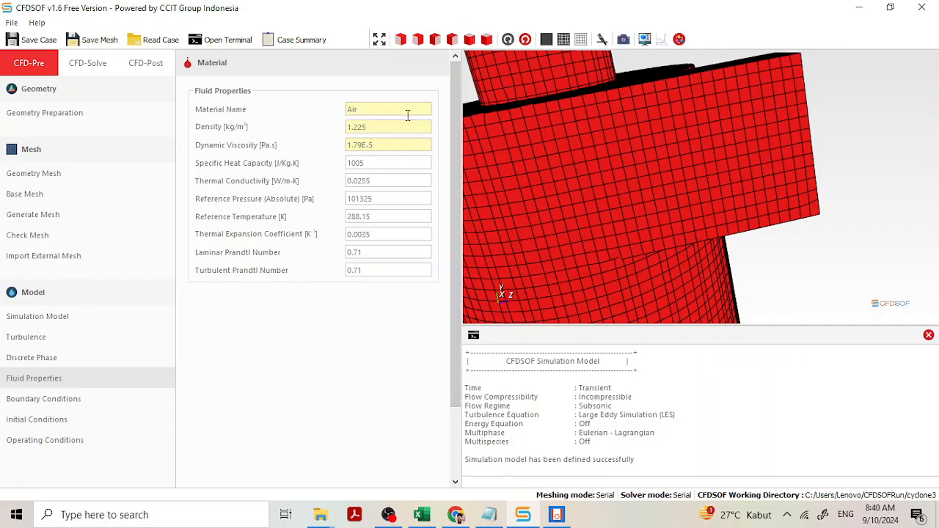
- Change the Inlet face's boundary type to Patch
left_click(61, 399)
left_click_drag(786, 178, 505, 144)
left_click(416, 104)
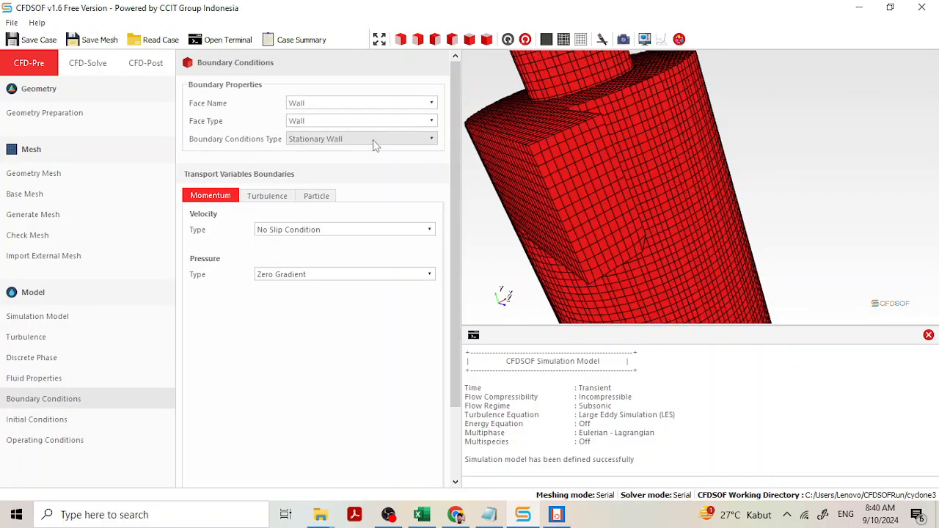
left_click(323, 103)
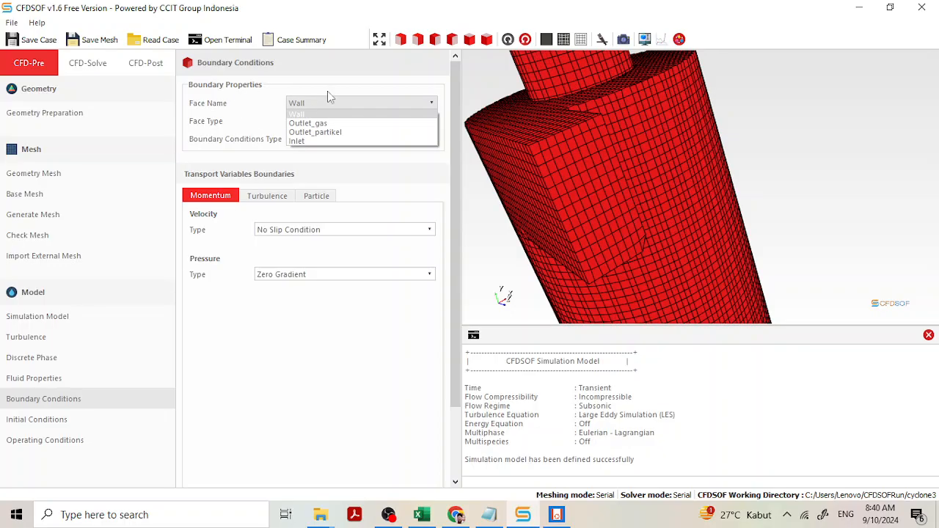
left_click(328, 139)
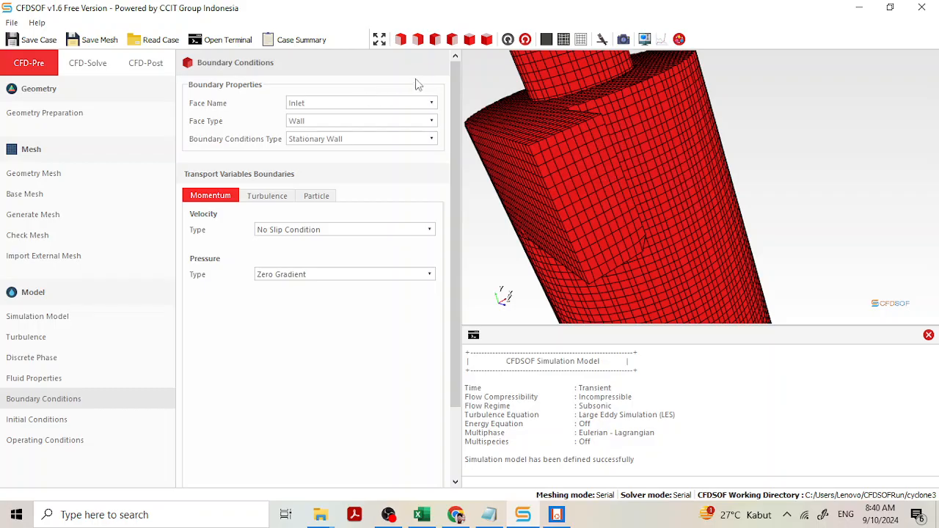
left_click(403, 121)
left_click(372, 133)
left_click_drag(499, 134, 733, 165)
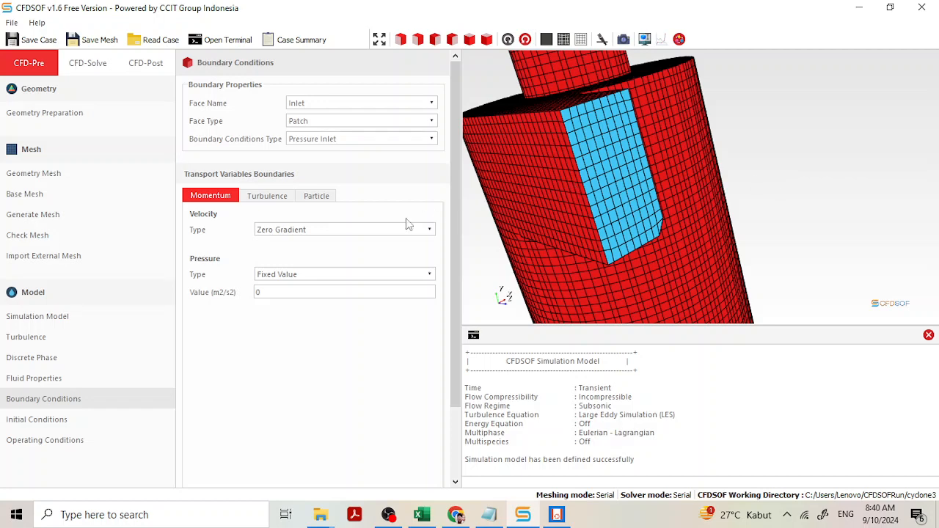
- Make the Inlet a Velocity Inlet with a surface-normal reference velocity of 5 m/s
left_click(369, 141)
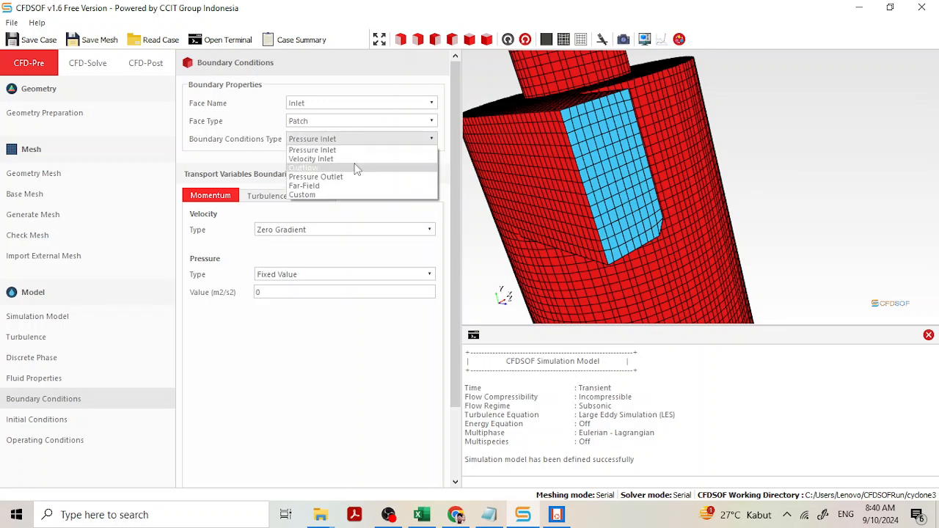
left_click(358, 159)
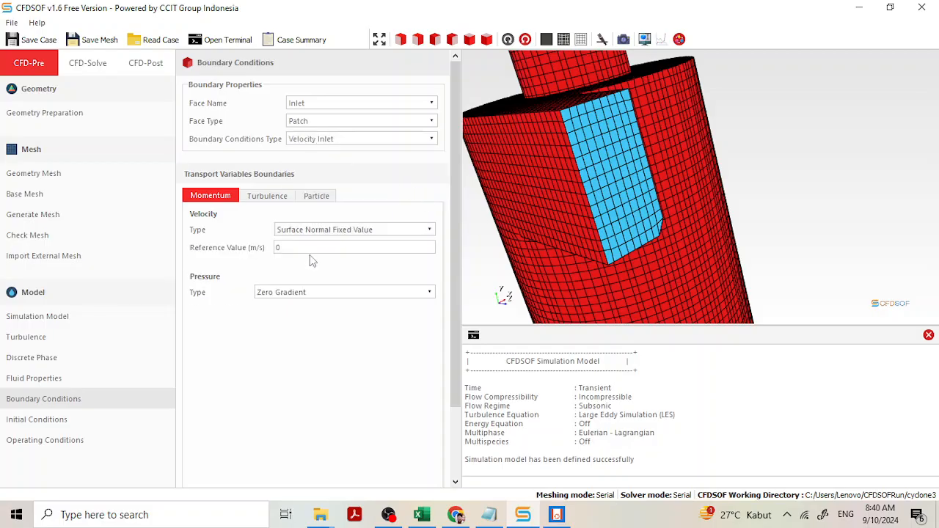
left_click_drag(308, 247, 272, 251)
left_click_drag(567, 187, 740, 171)
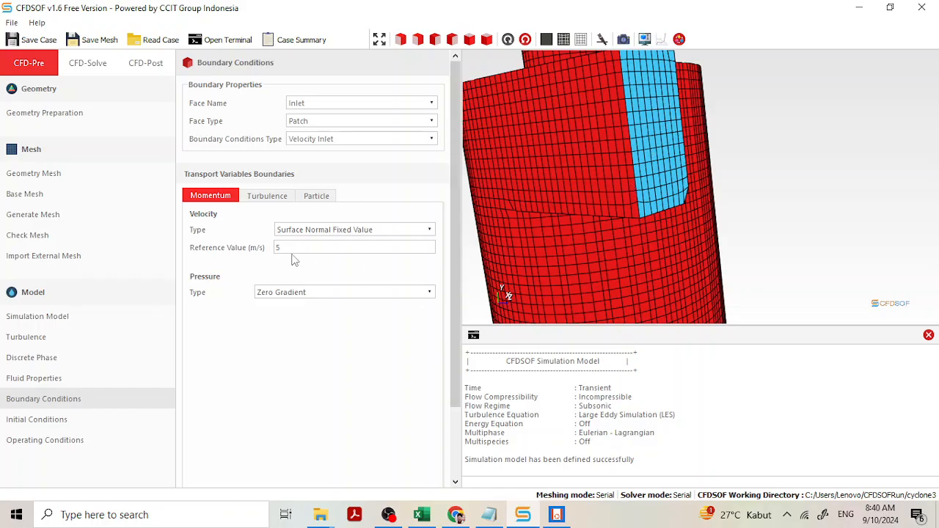
left_click_drag(569, 191, 612, 192)
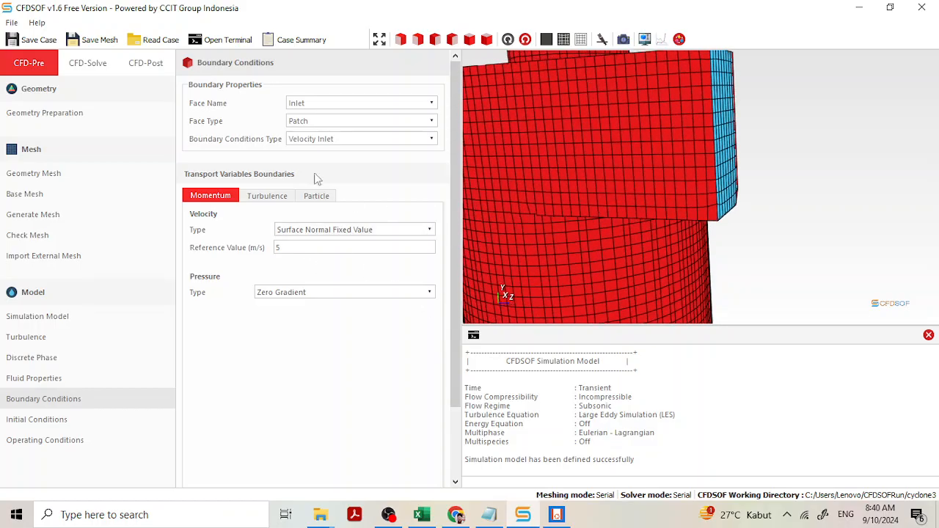
- Review the Inlet's turbulence and particle interaction boundary settings
left_click(279, 200)
left_click(316, 196)
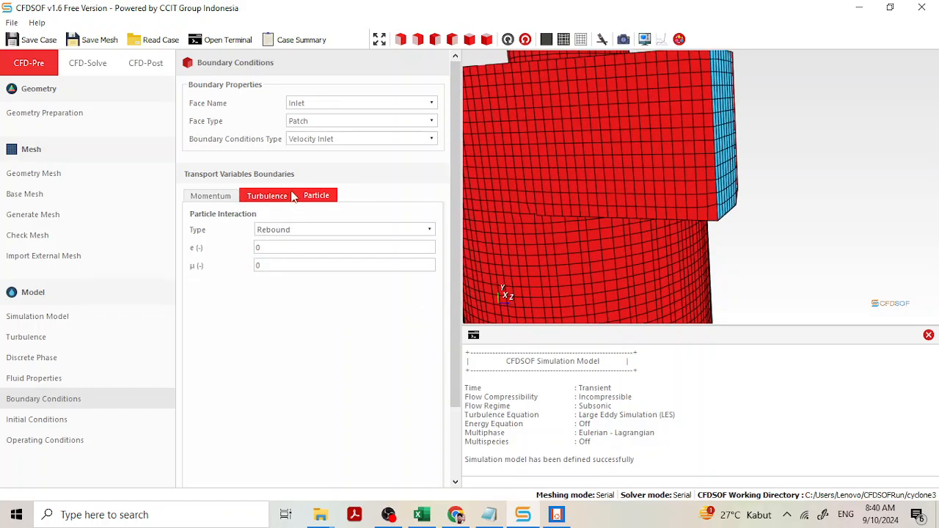
left_click(267, 195)
left_click(211, 195)
scroll(611, 146, "down", 5)
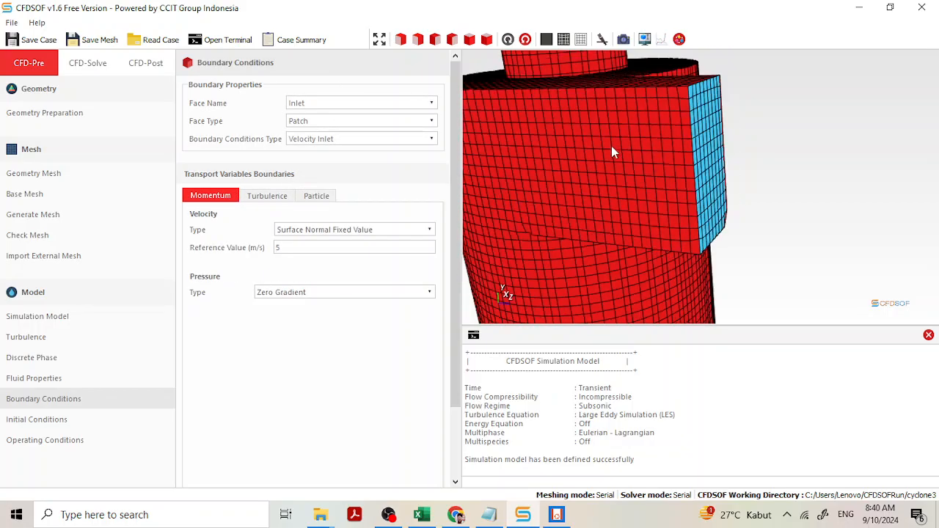
- Review the Outlet_partikel face's wall boundary settings and examine that outlet at the cyclone's lower end
left_click(402, 105)
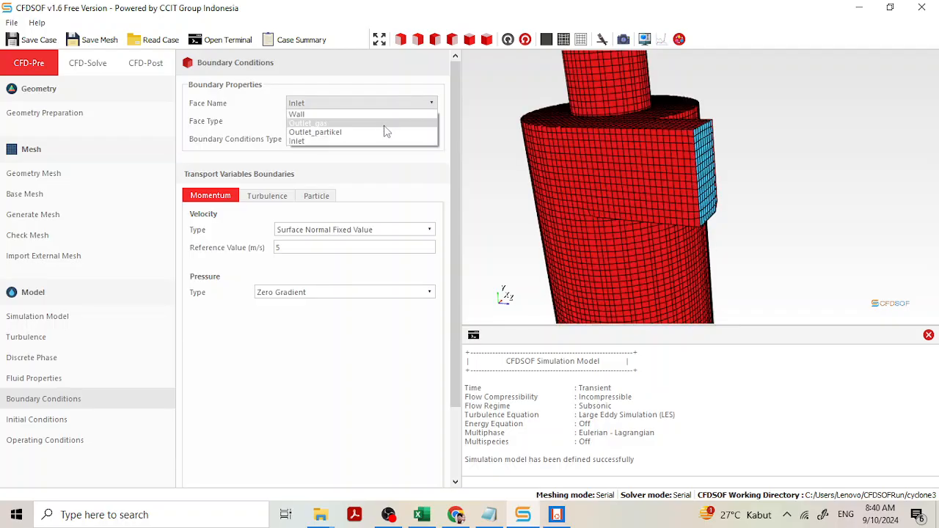
left_click(353, 132)
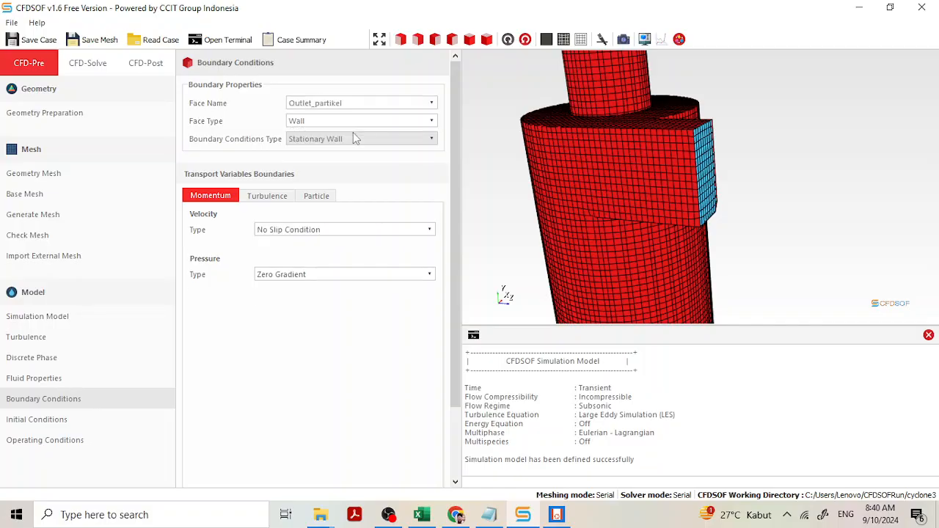
left_click_drag(722, 257, 671, 140)
scroll(676, 133, "down", 3)
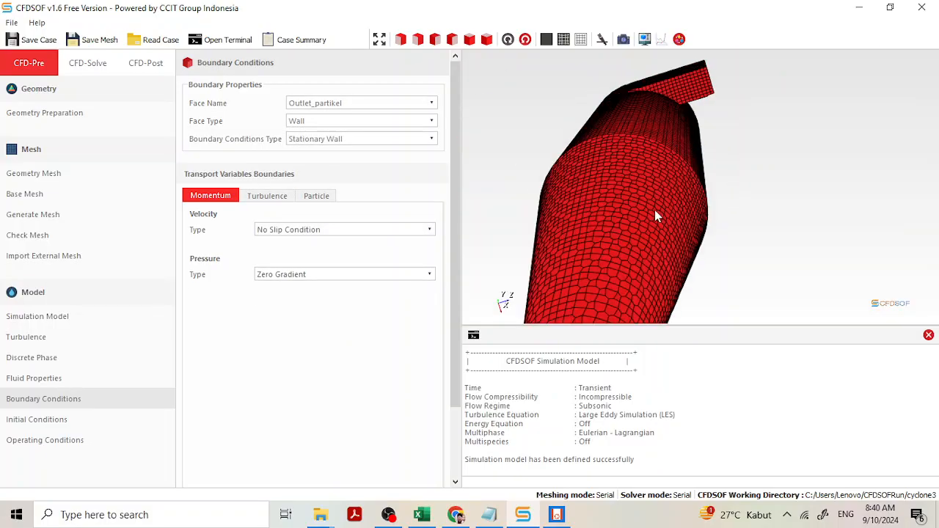
mouse_move(654, 209)
left_mouse_down()
mouse_move(656, 220)
mouse_move(648, 206)
left_mouse_up()
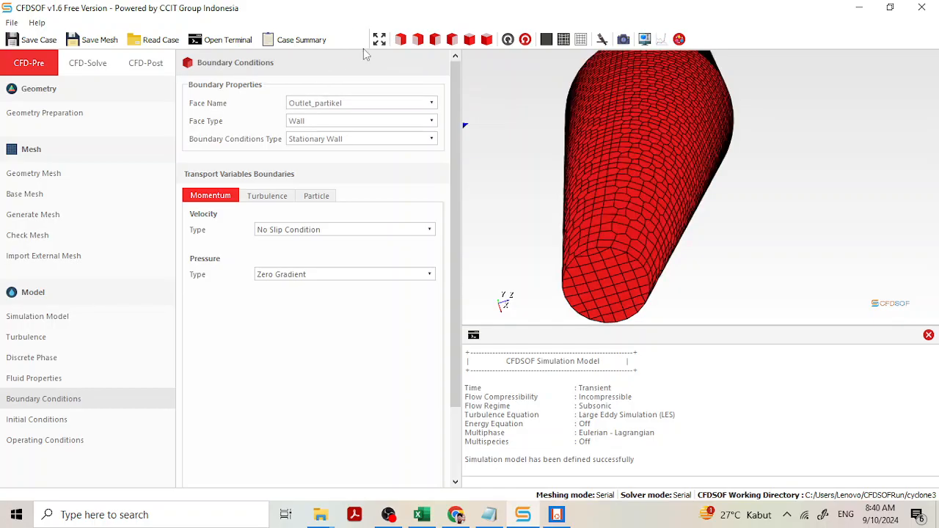
- Change the face type of Outlet_gas, on the cyclone's upper pipe, to Patch
left_click(358, 104)
left_click(355, 123)
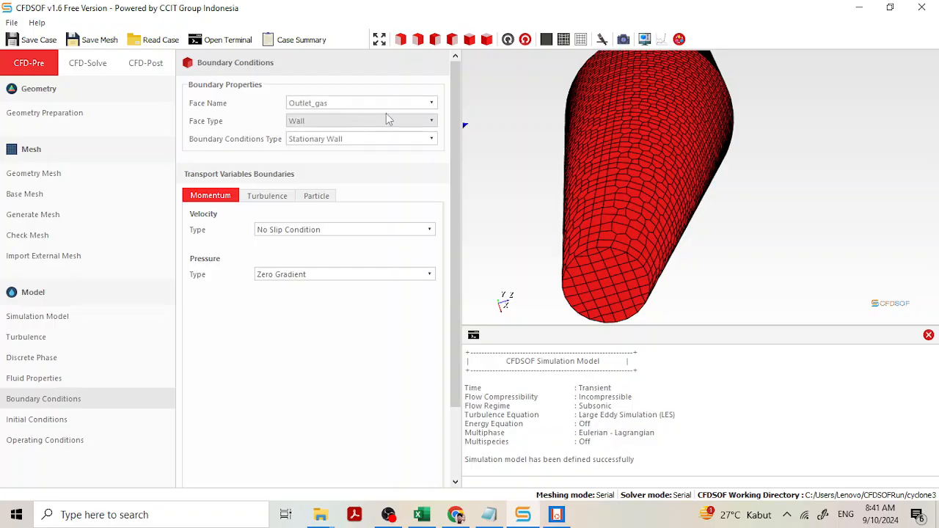
left_click_drag(566, 102, 623, 152)
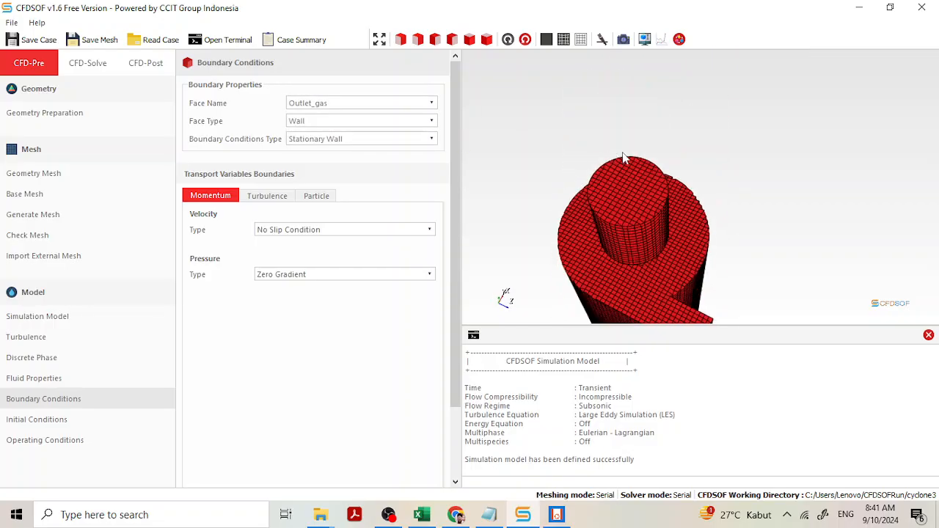
left_click(415, 121)
left_click(380, 134)
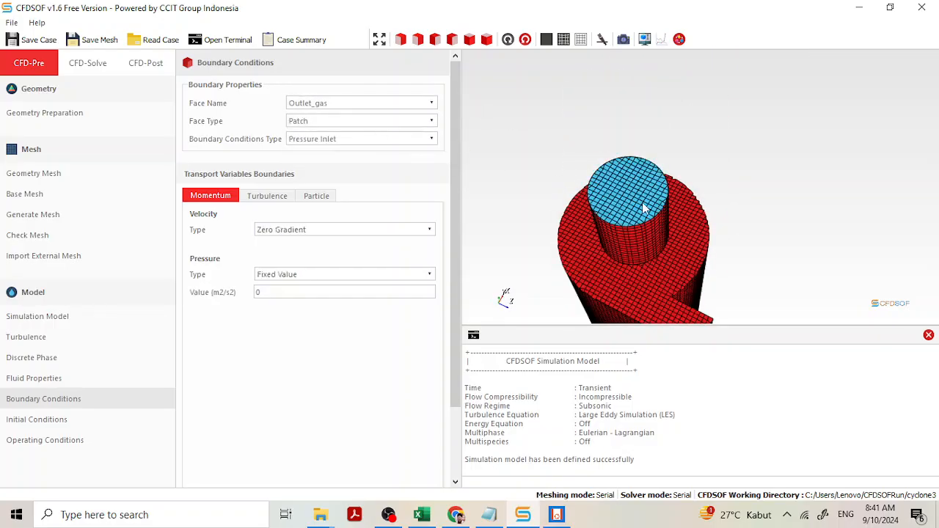
left_click_drag(646, 209, 656, 197)
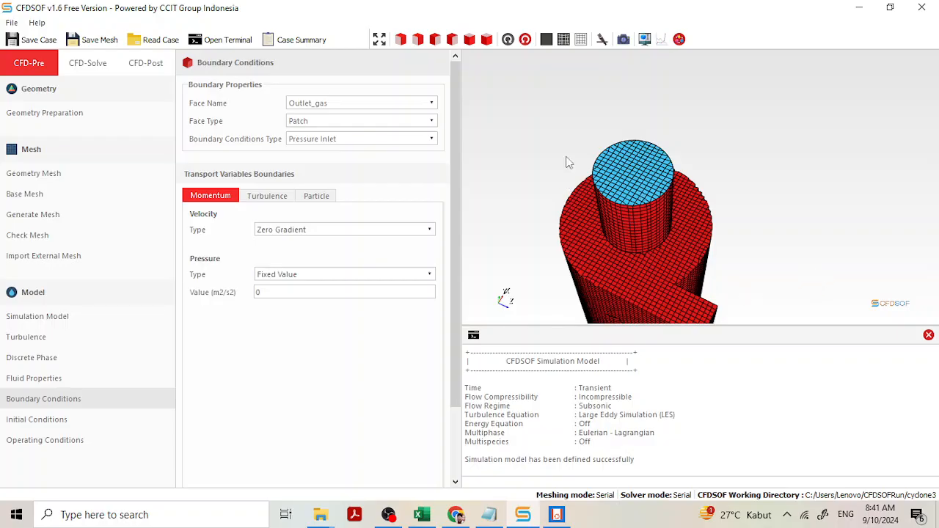
- Make Outlet_gas an Outflow boundary and review its turbulence and momentum settings
left_click(430, 139)
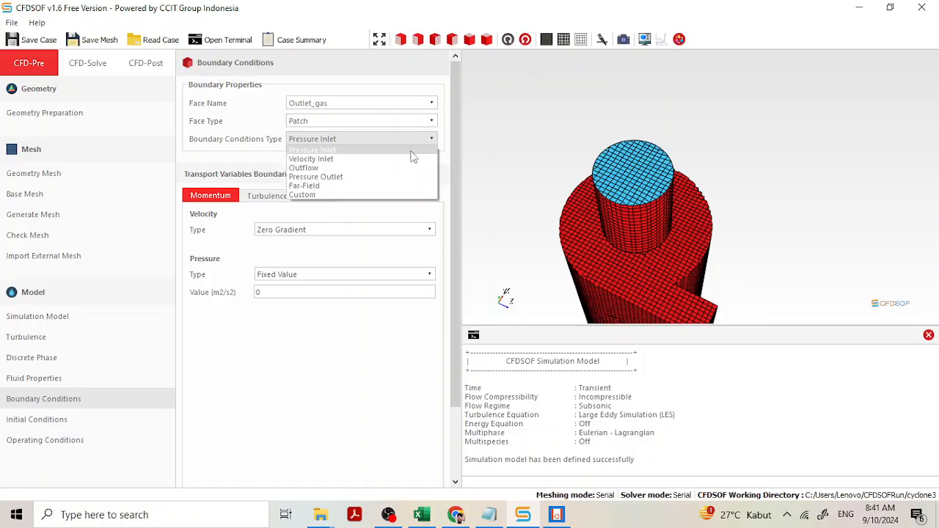
left_click(323, 170)
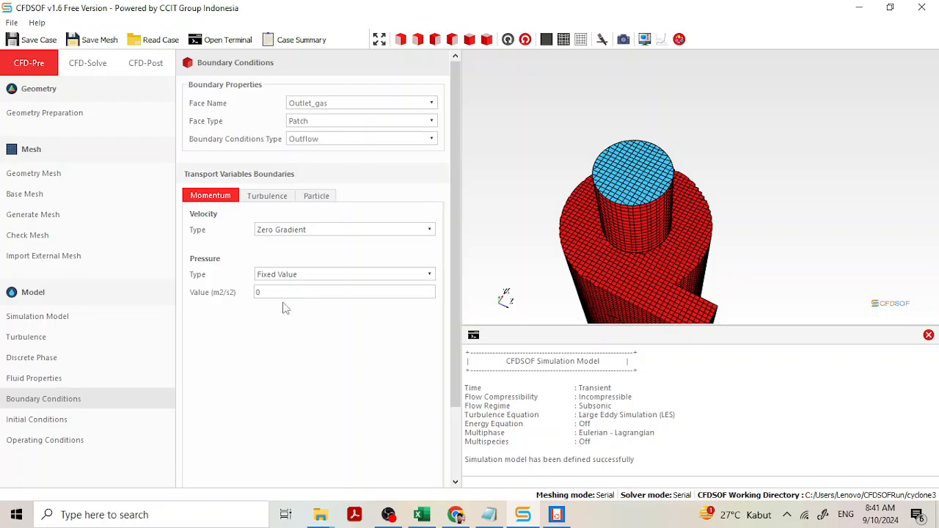
left_click(292, 196)
left_click(229, 200)
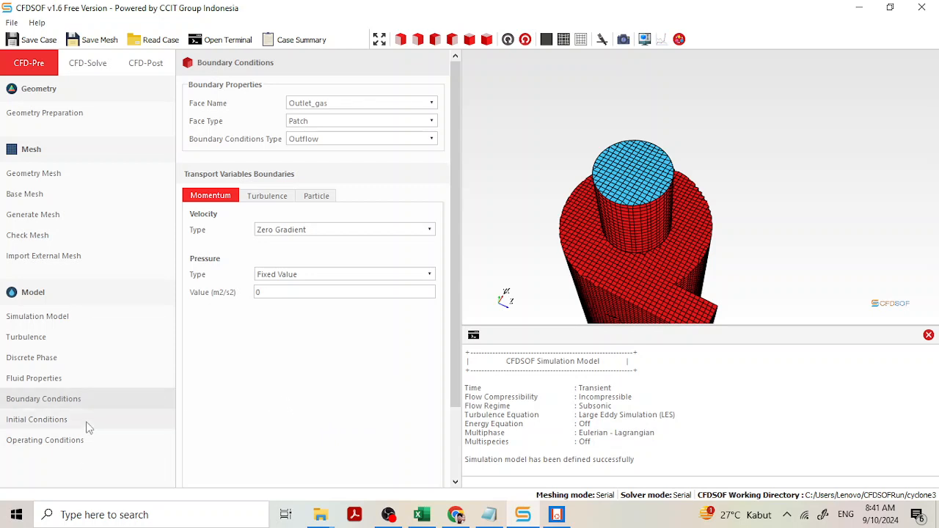
- Set the solver's transient time control to a time step of 0.001 s and an end time of 5
left_click(98, 65)
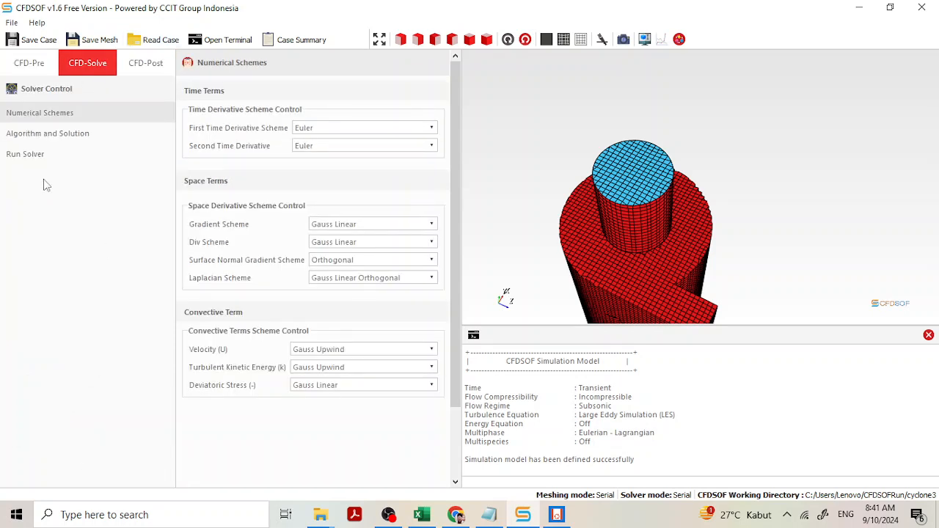
left_click(29, 154)
left_click_drag(306, 140, 219, 144)
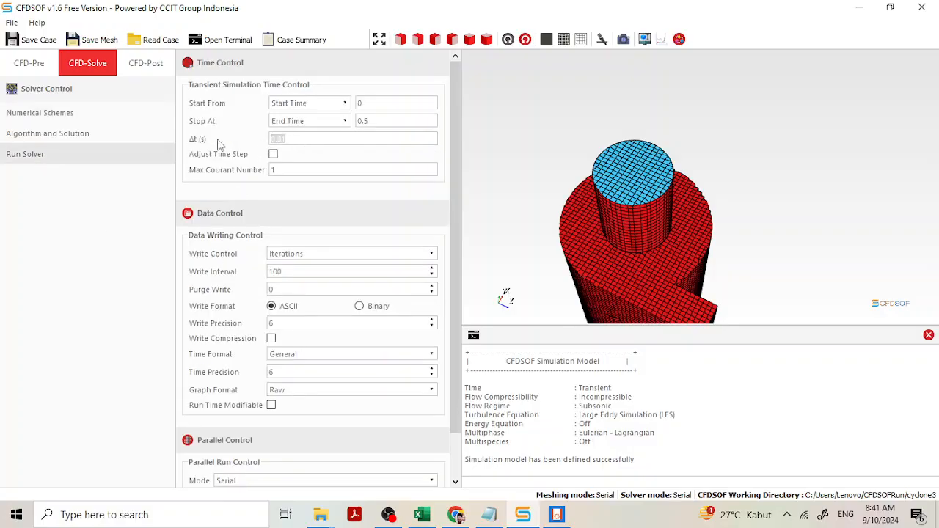
type("1")
double_click(382, 120)
type("5")
- Set data writing to be controlled by Simulation Time with a write interval of 0.1
left_click(436, 253)
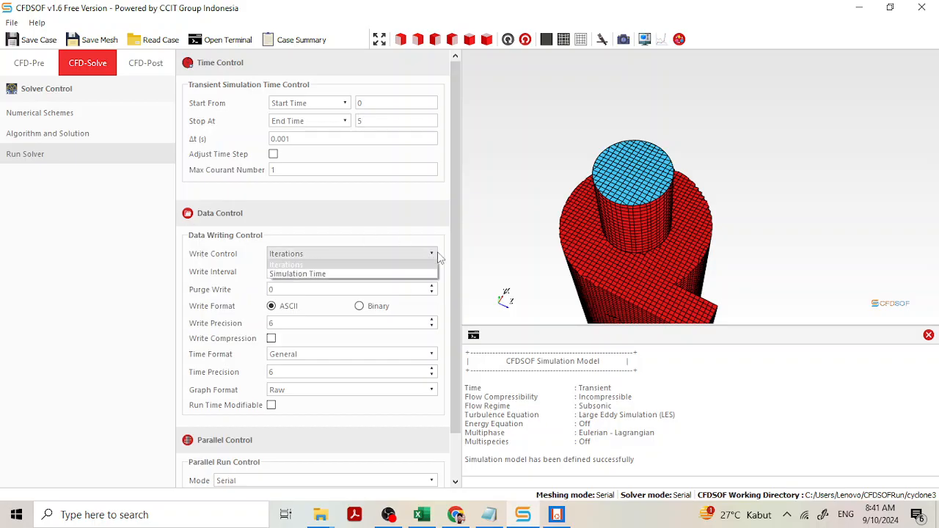
left_click(377, 271)
key("BackSpace")
key("BackSpace")
type("0.1")
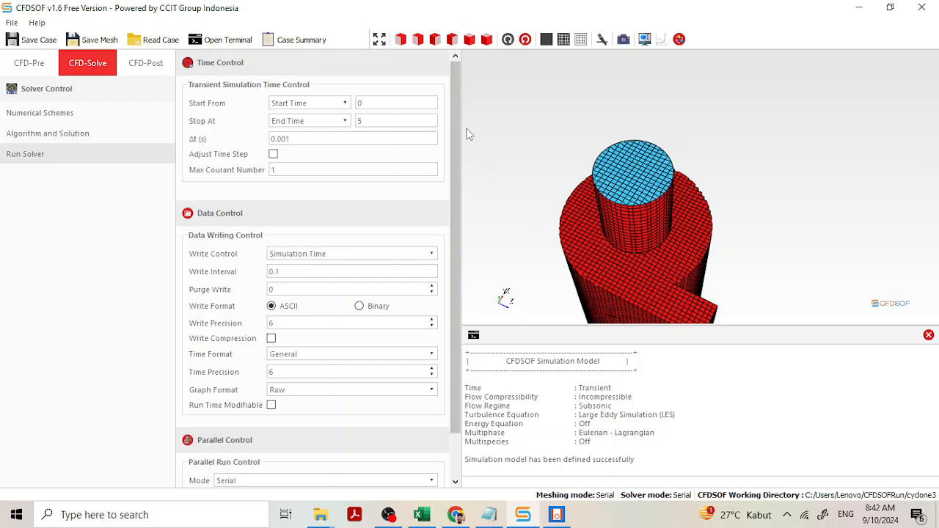
- Run the solver for the cyclone case in Serial mode, letting it compute some time steps before stopping it
left_click_drag(456, 121, 449, 301)
left_click(339, 473)
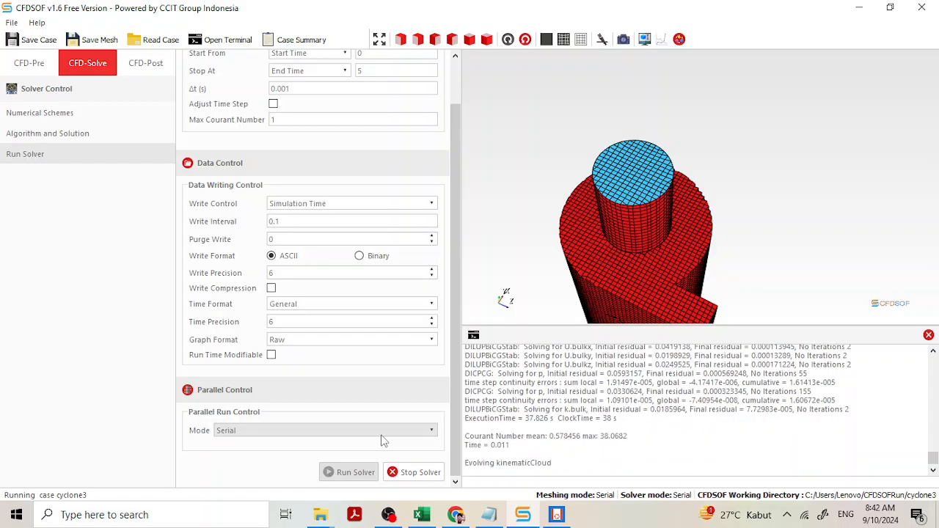
left_click(433, 473)
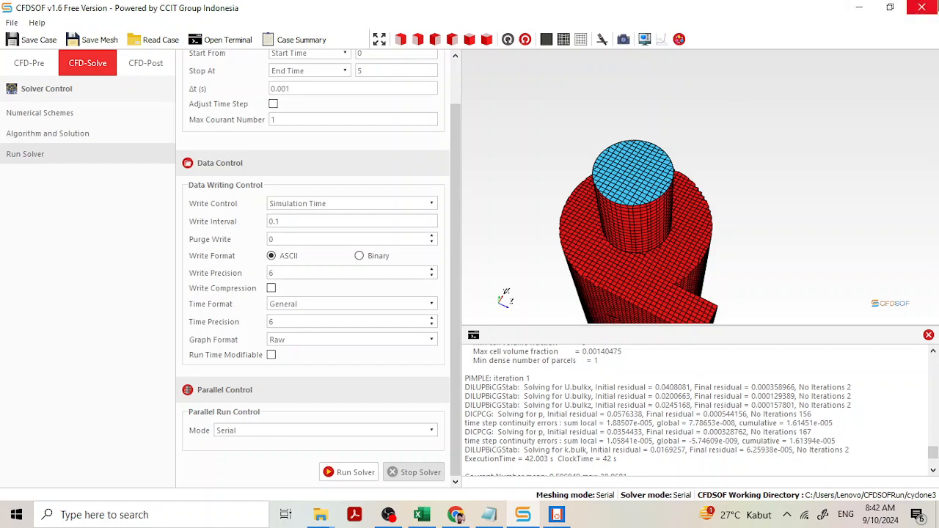
left_click(390, 515)
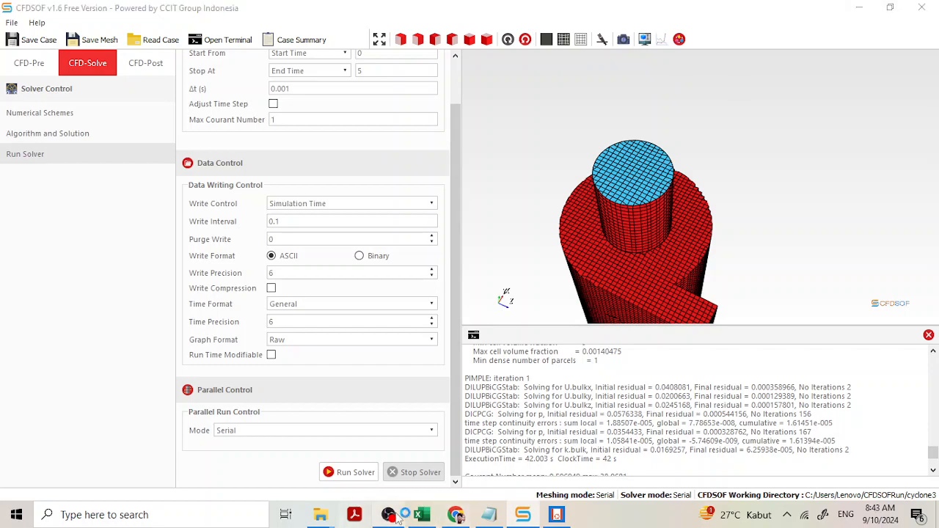